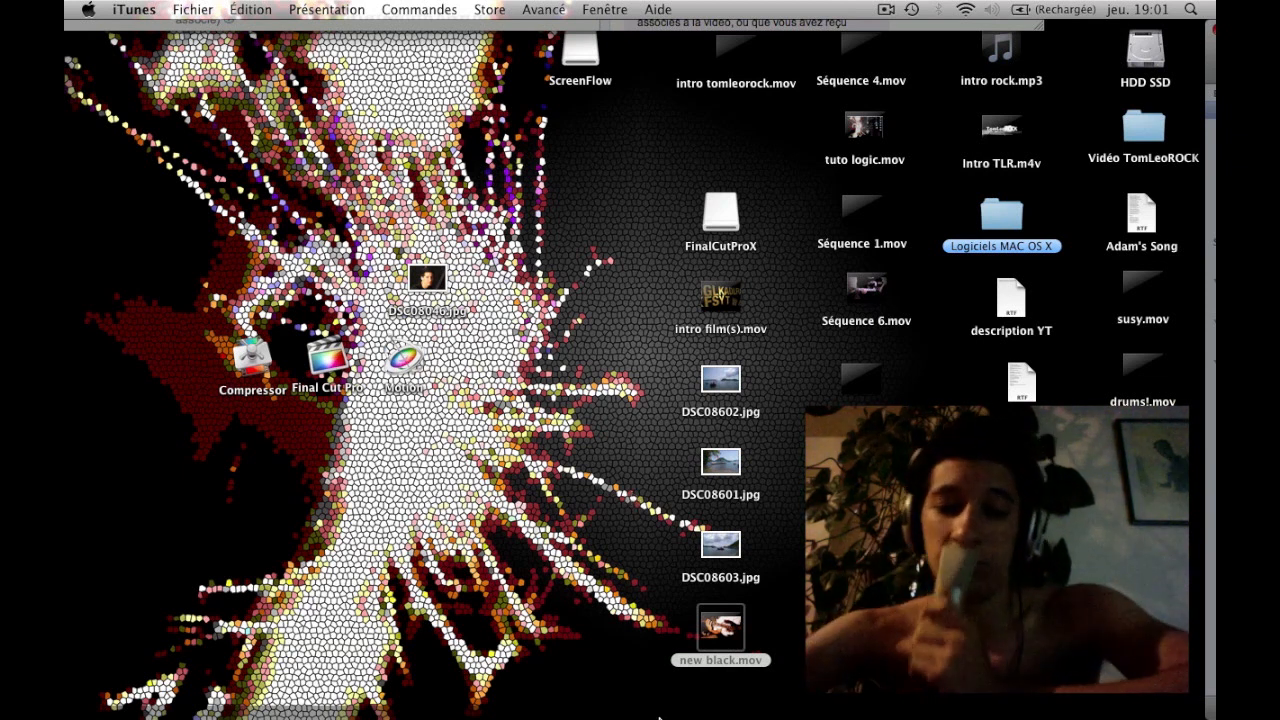
Launch Logic Pro 9 and create a project from the Tons de guitare template in the Explorer collection
mouse_move(610, 710)
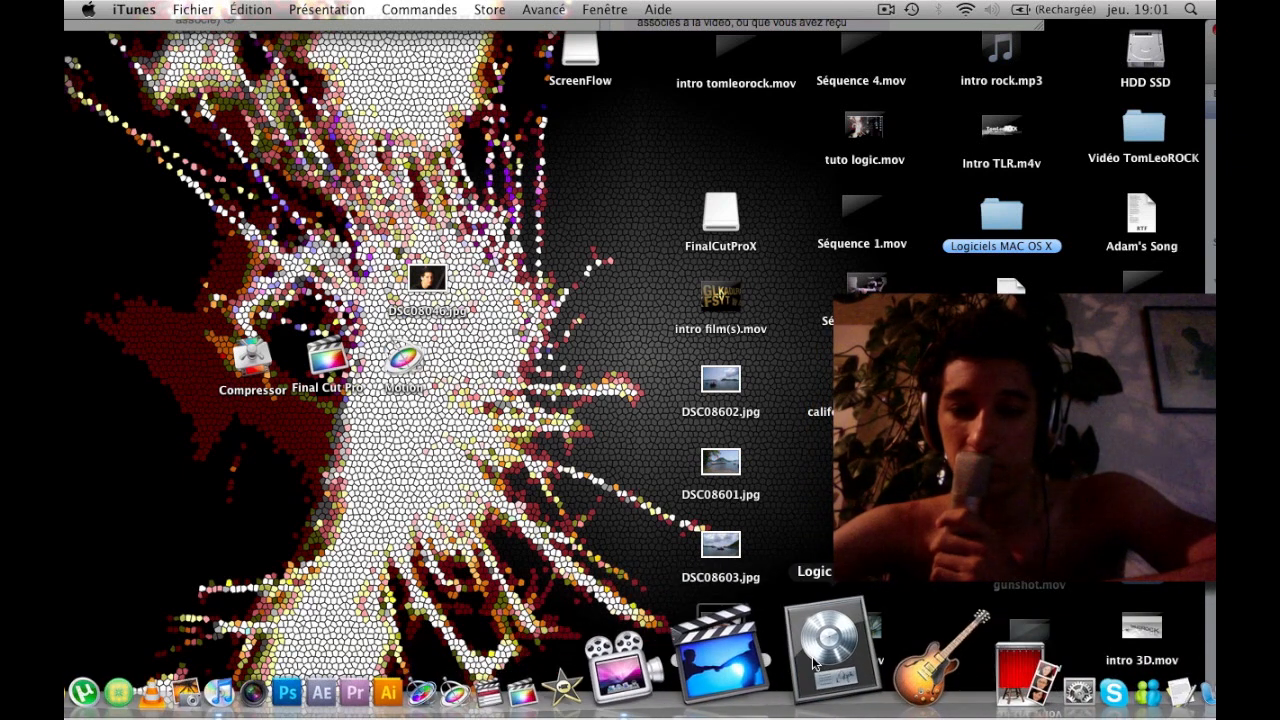
click(812, 656)
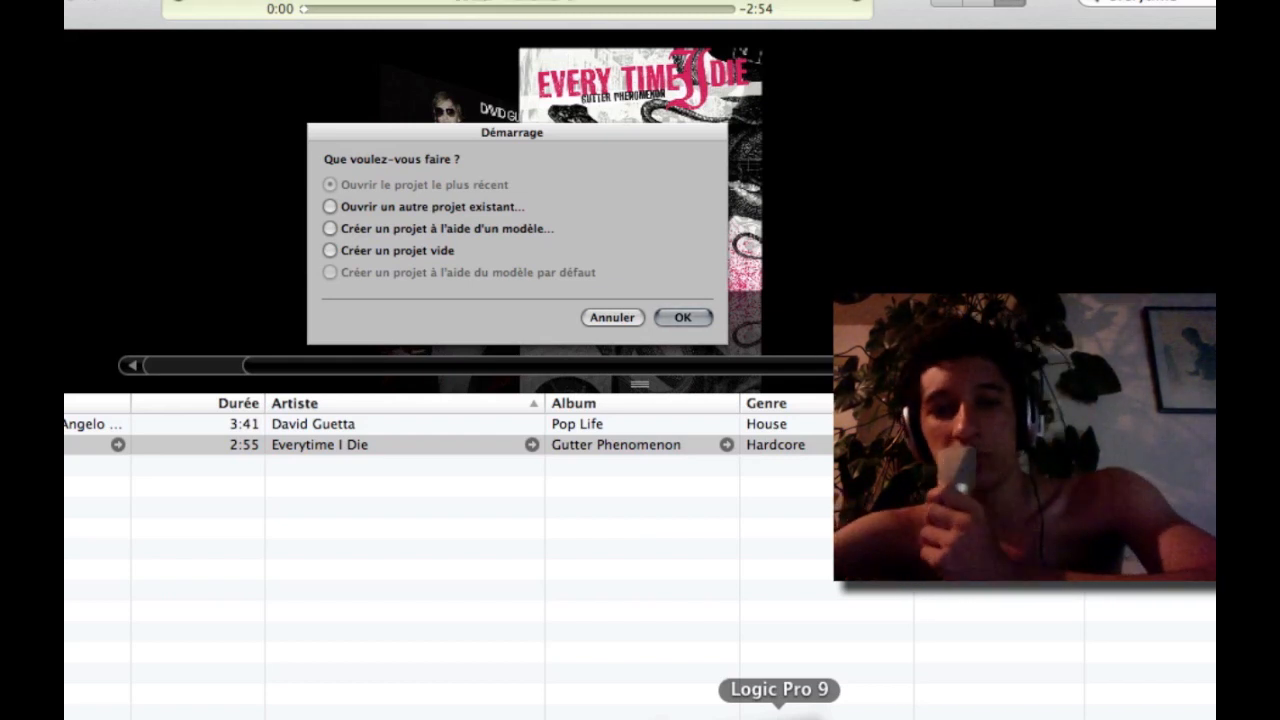
click(338, 230)
click(686, 318)
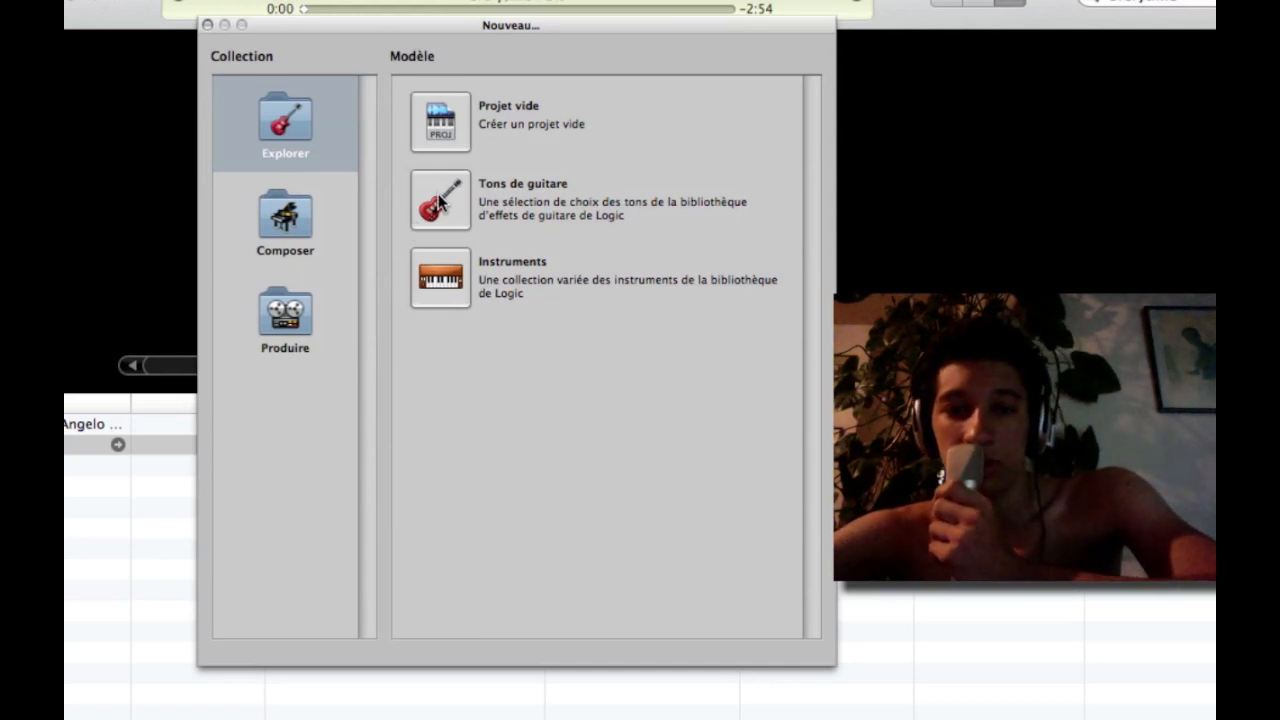
click(438, 201)
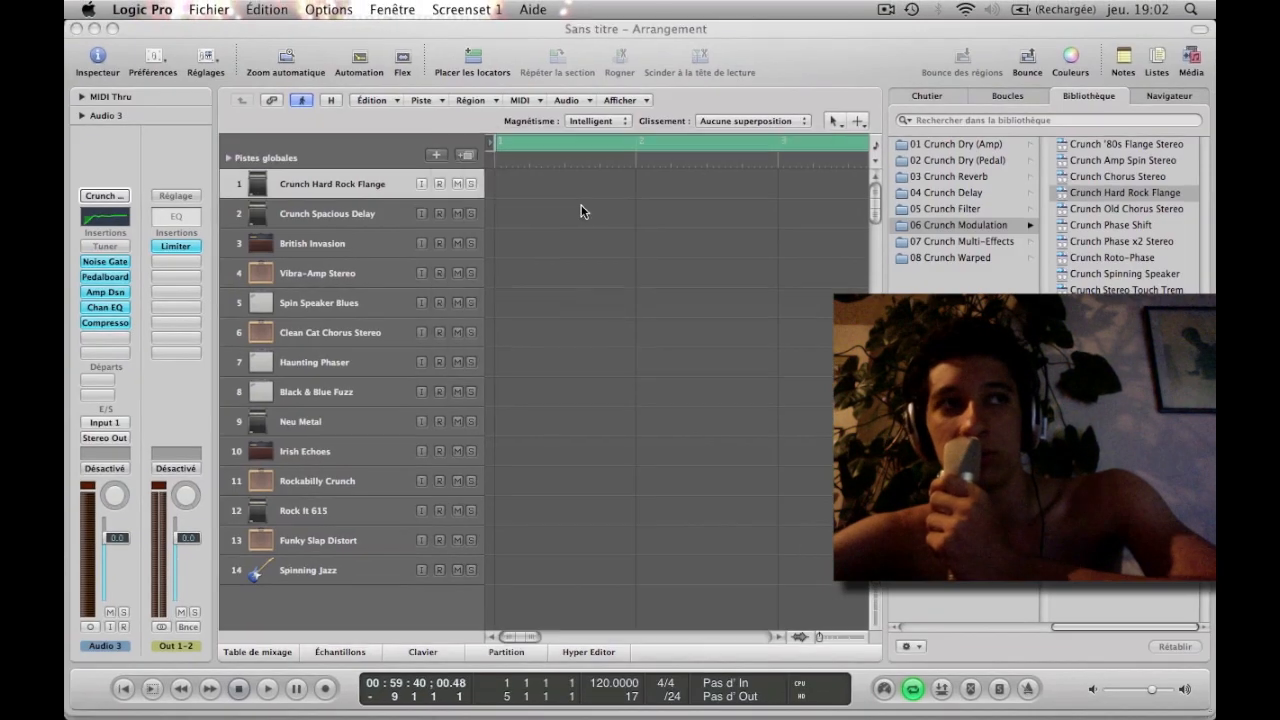
Save the project as tuto in the Logic folder, replacing the existing project of that name
key(super+s)
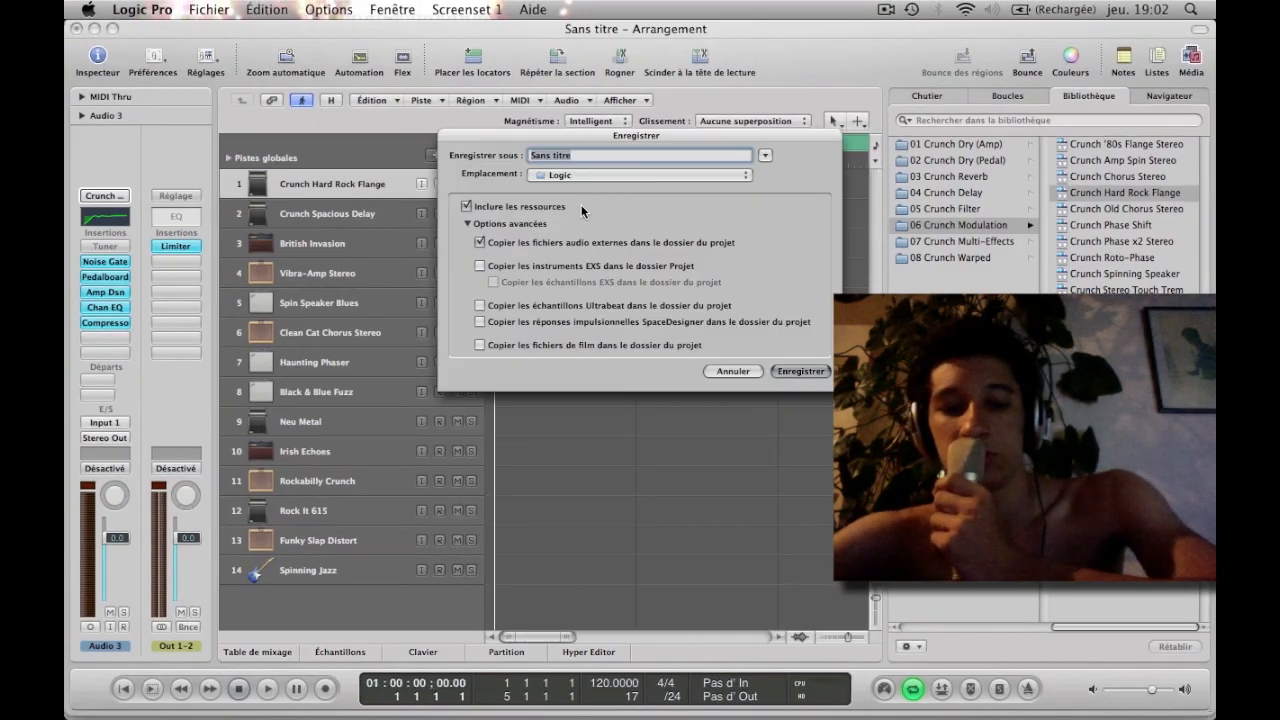
text(tuto)
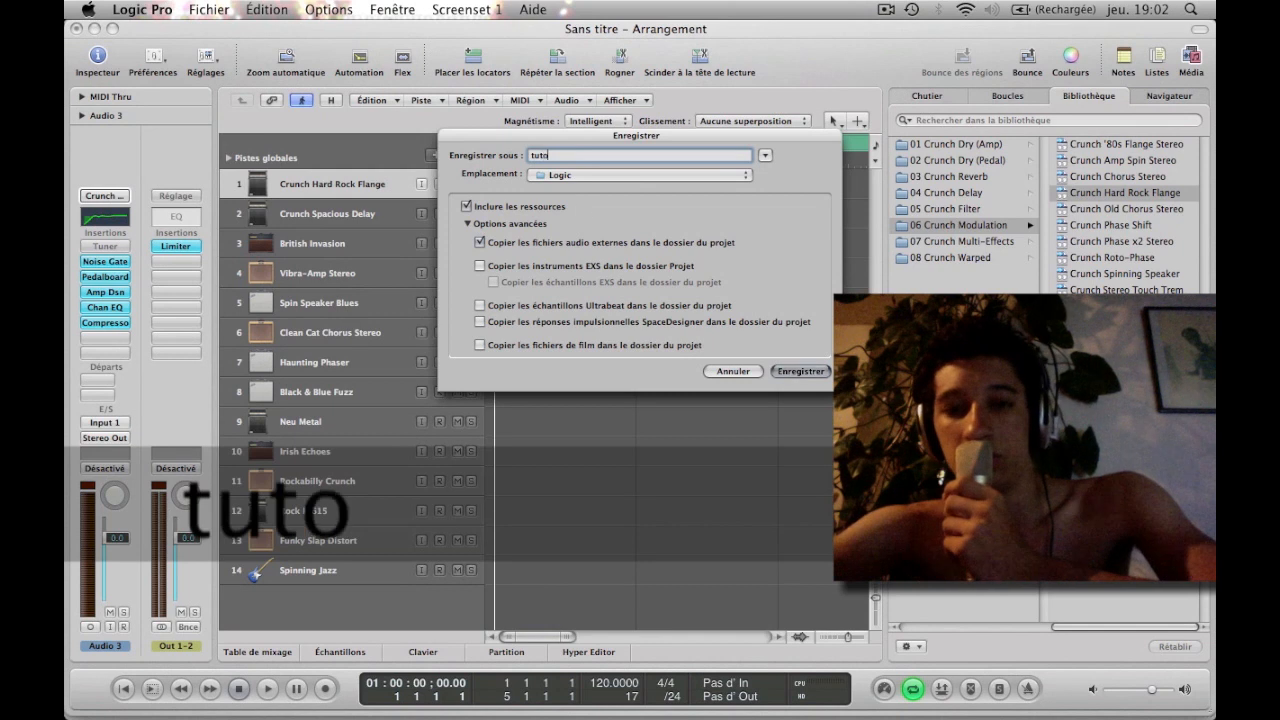
key(Return)
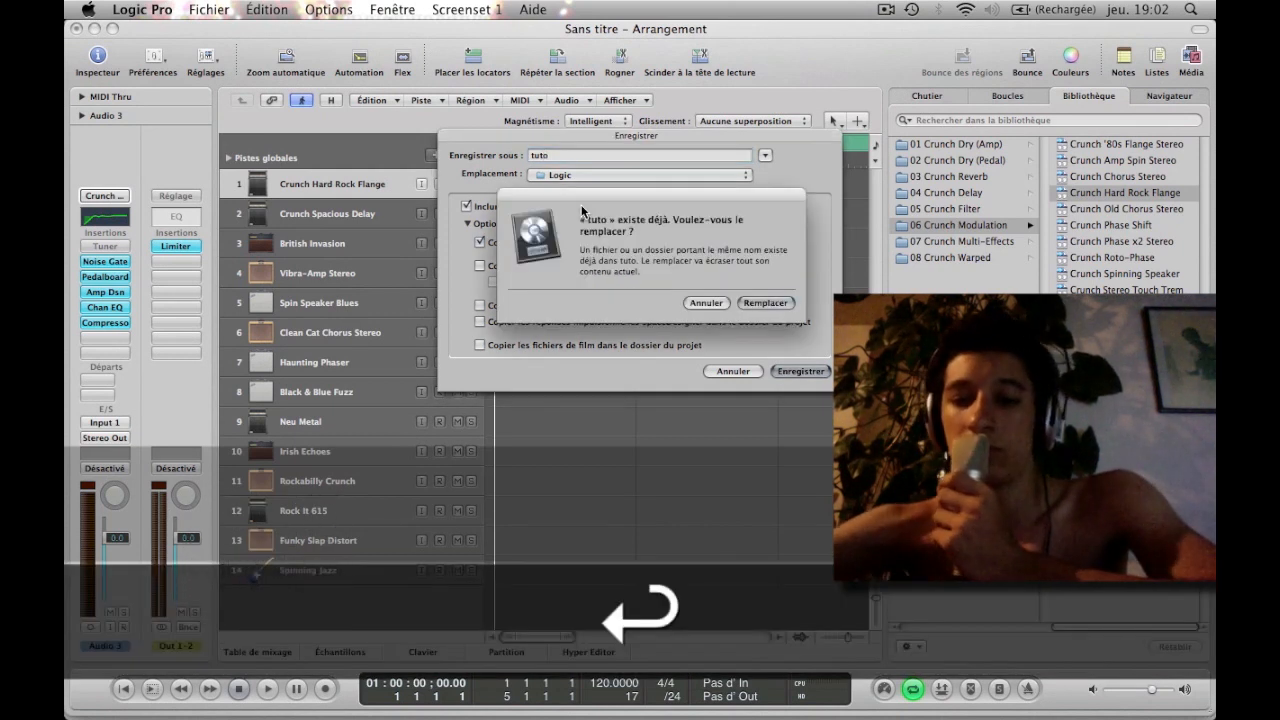
key(Return)
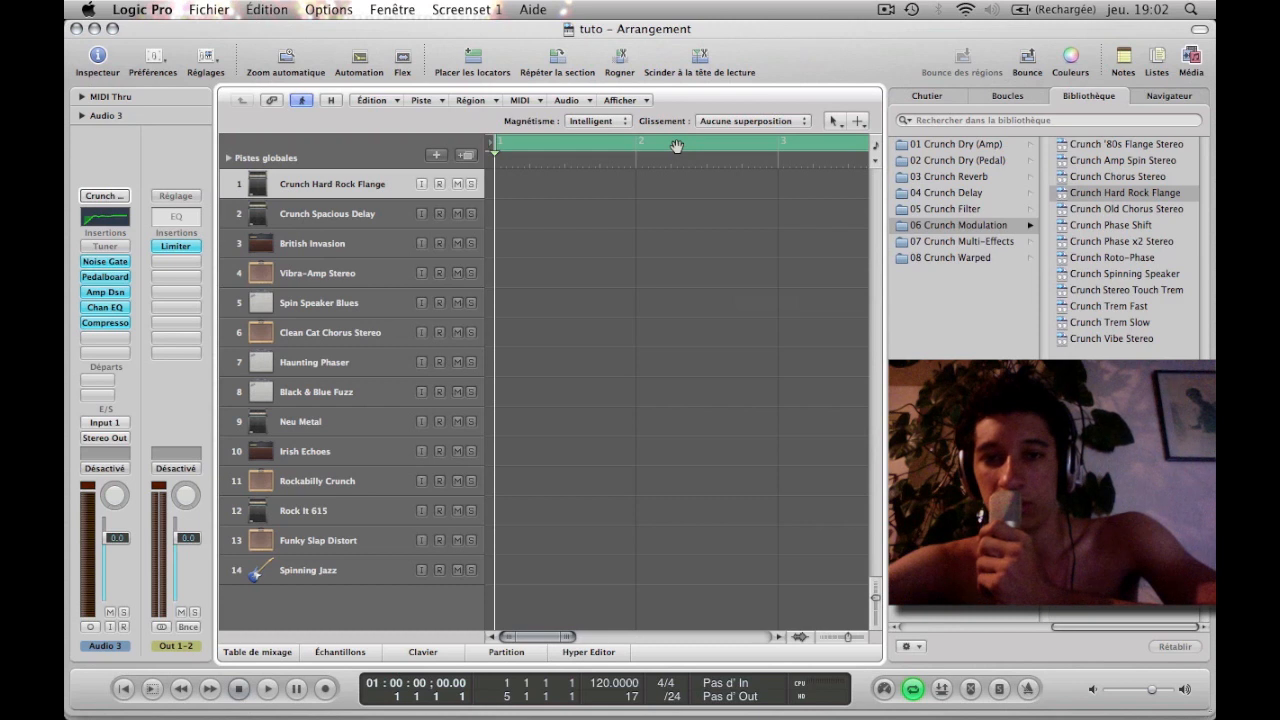
Place the playhead just after the start of bar 5 and turn off the cycle range in the ruler
scroll(676, 146, right, 5)
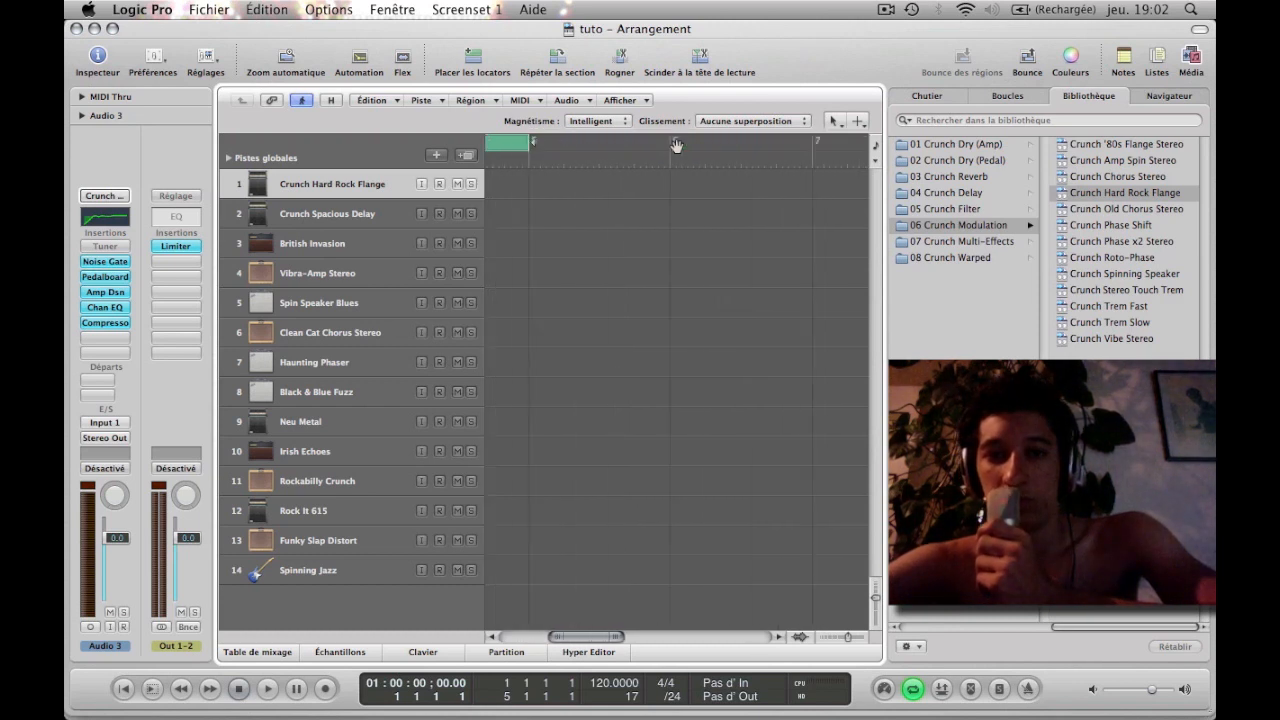
mouse_move(533, 150)
mouse_down()
mouse_move(600, 153)
mouse_move(533, 153)
mouse_up()
click(535, 154)
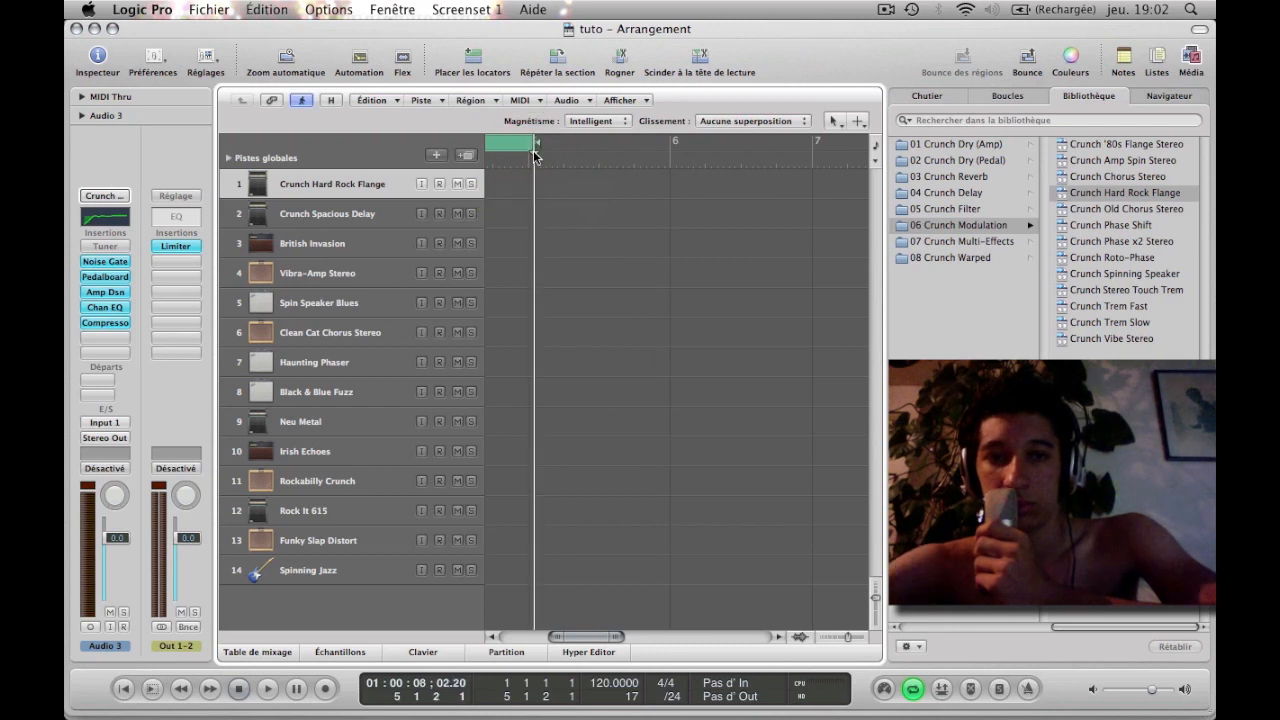
click(534, 153)
click(515, 145)
scroll(651, 283, left, 10)
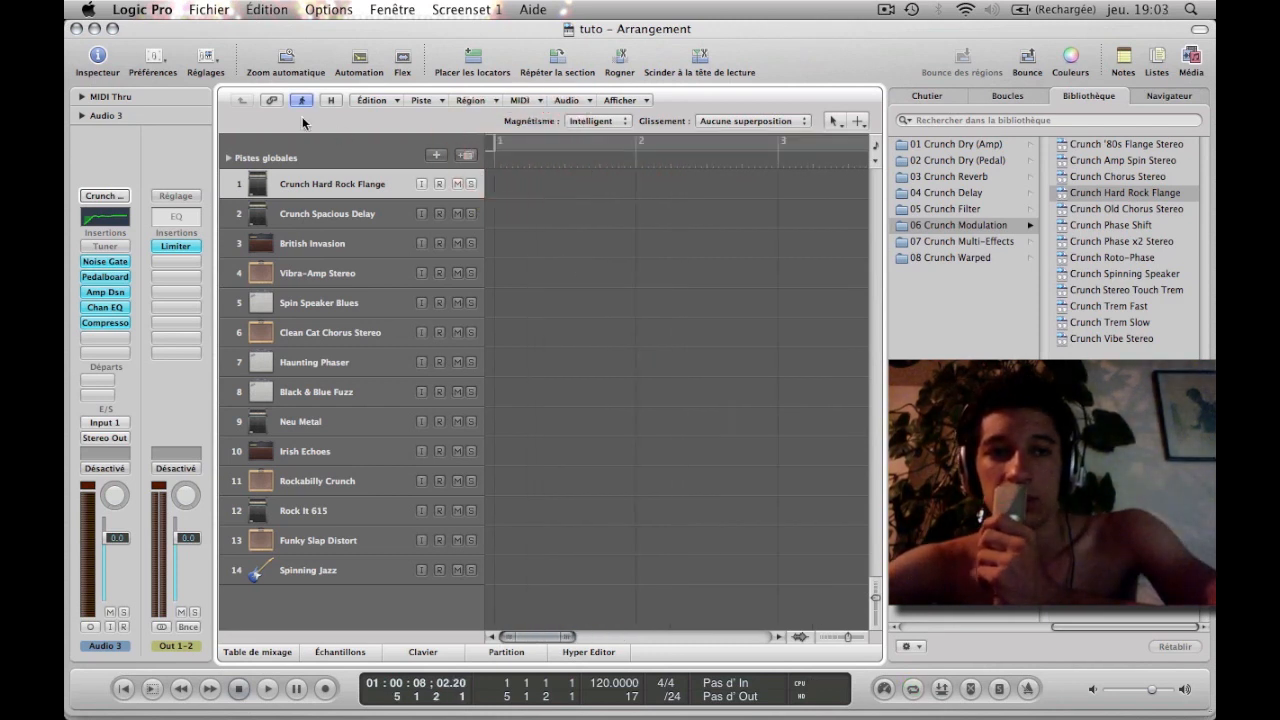
Check the Core Audio output and input devices and the buffer size in the audio preferences
click(157, 10)
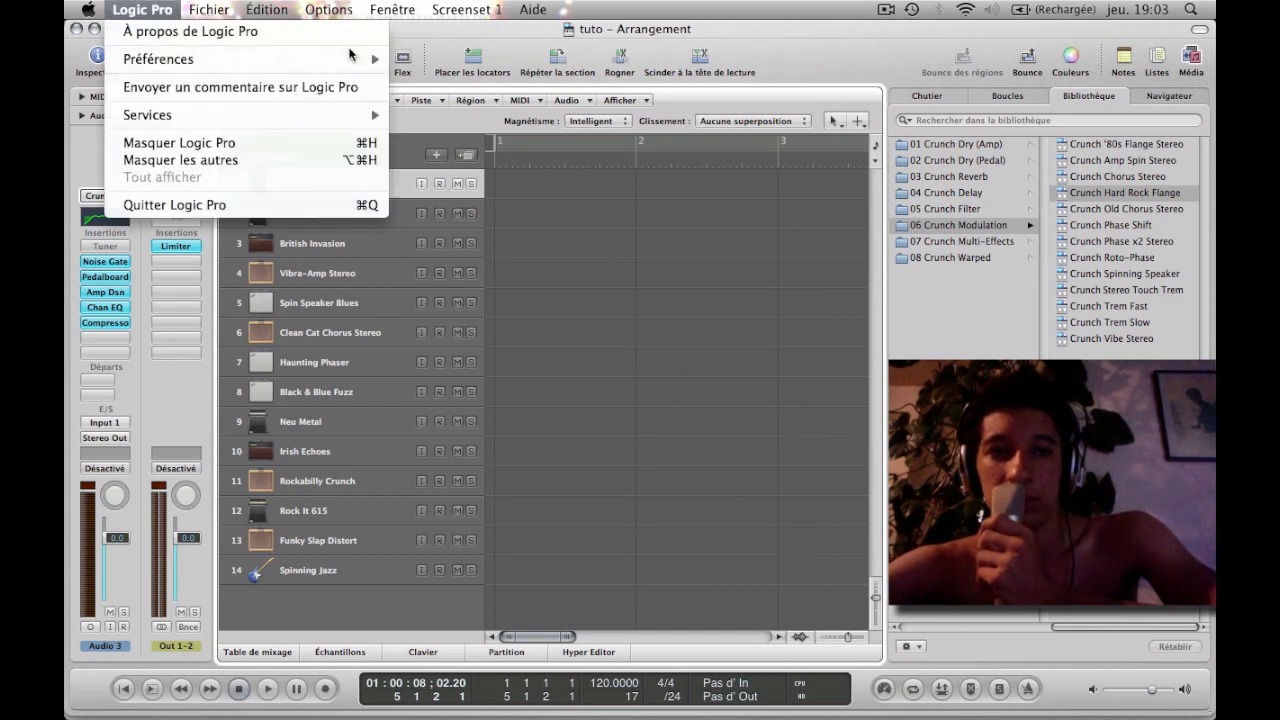
mouse_move(375, 59)
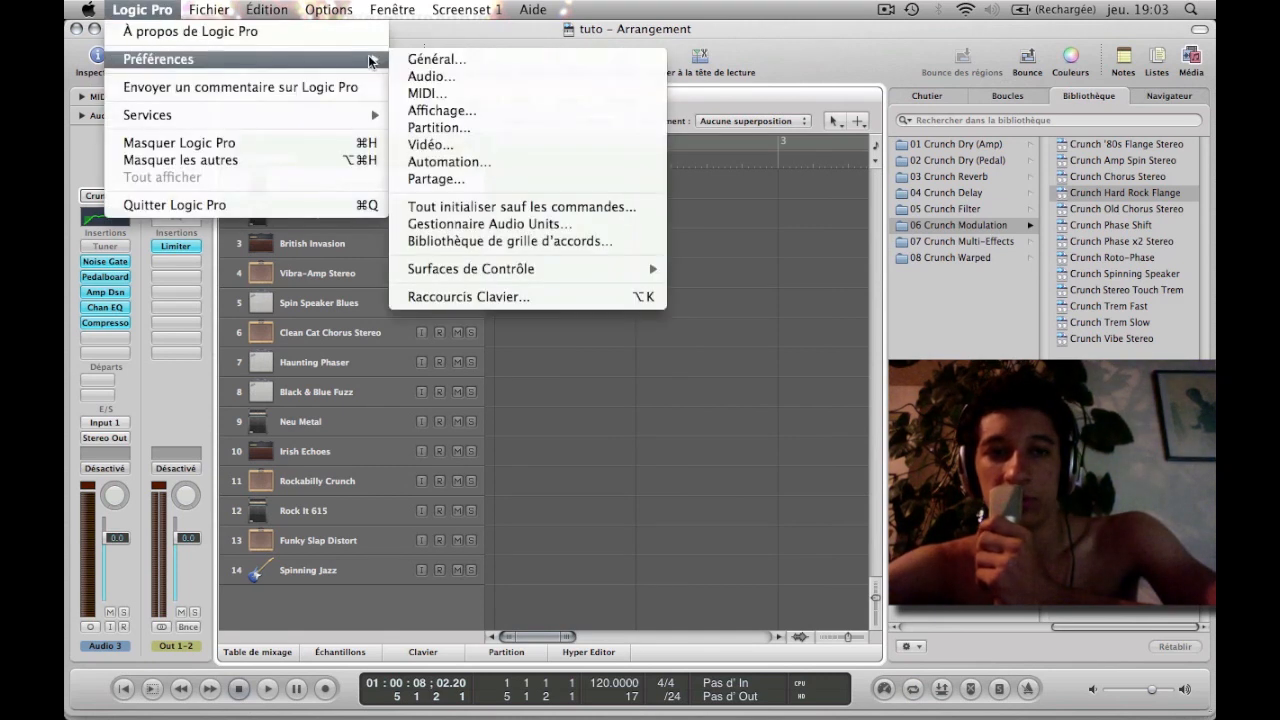
click(418, 77)
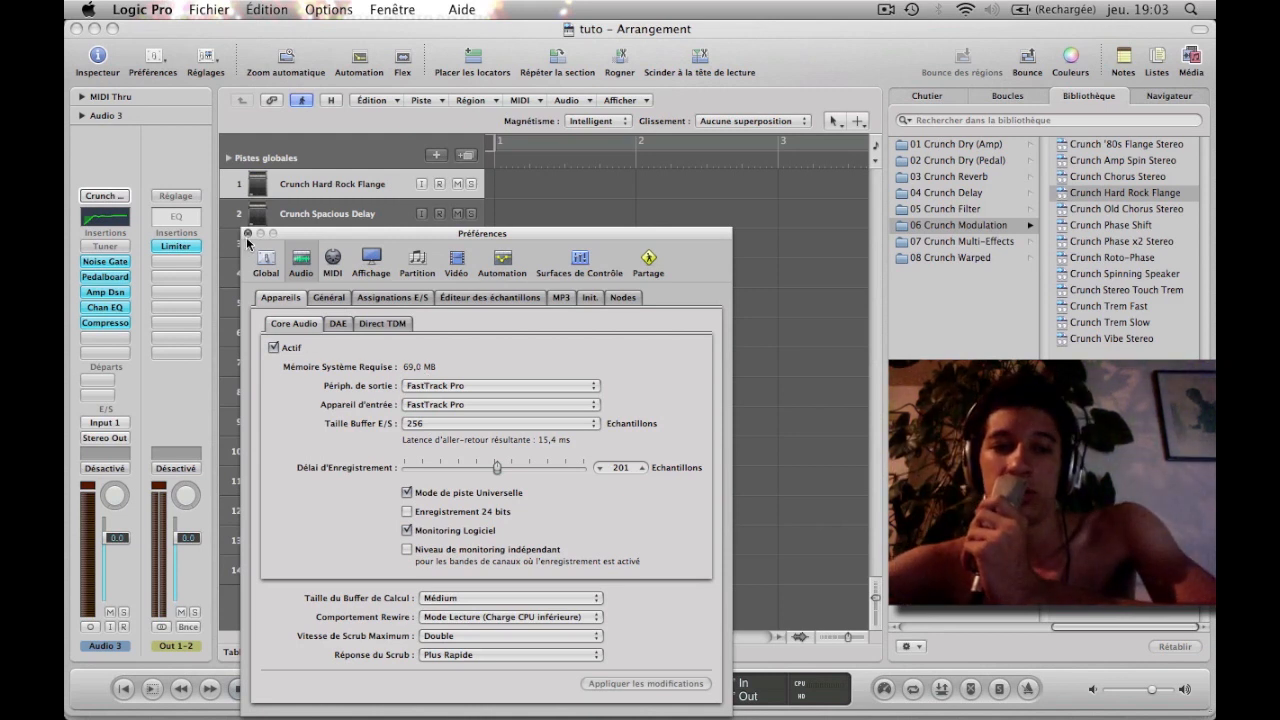
click(248, 234)
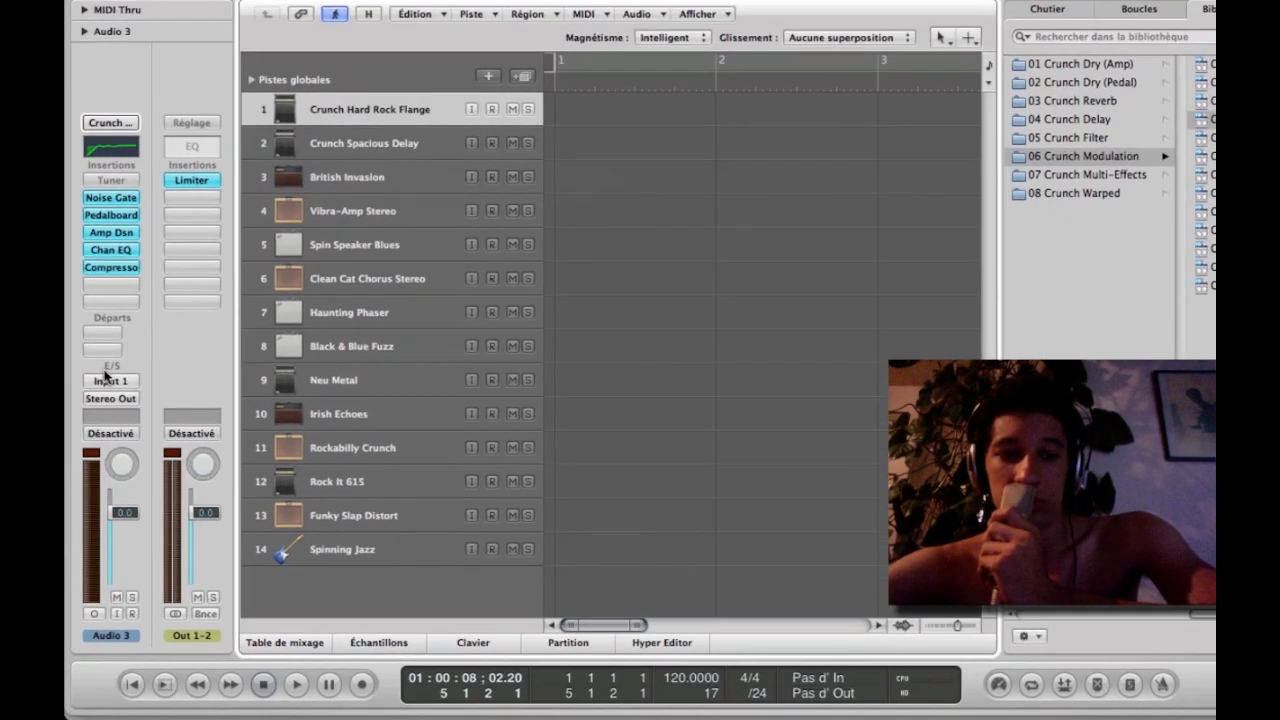
Set the input of the Crunch Hard Rock Flange track to Input 2
click(104, 422)
click(124, 285)
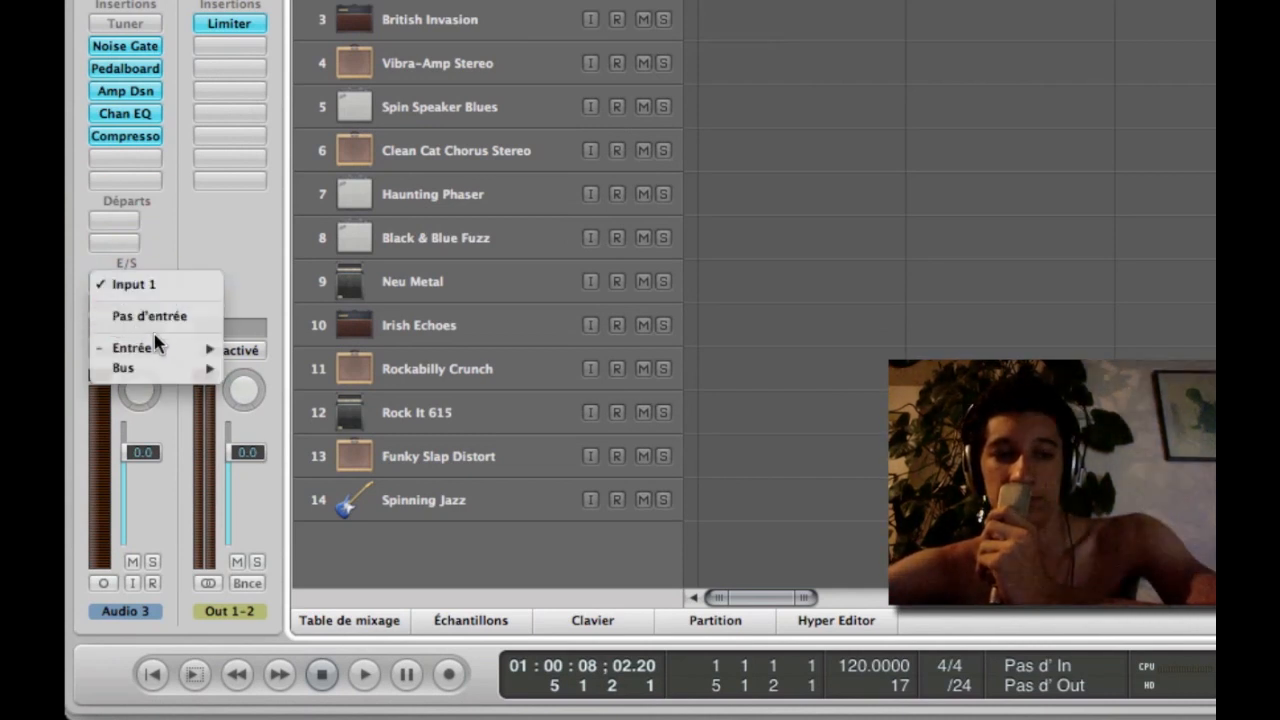
mouse_move(185, 348)
click(265, 370)
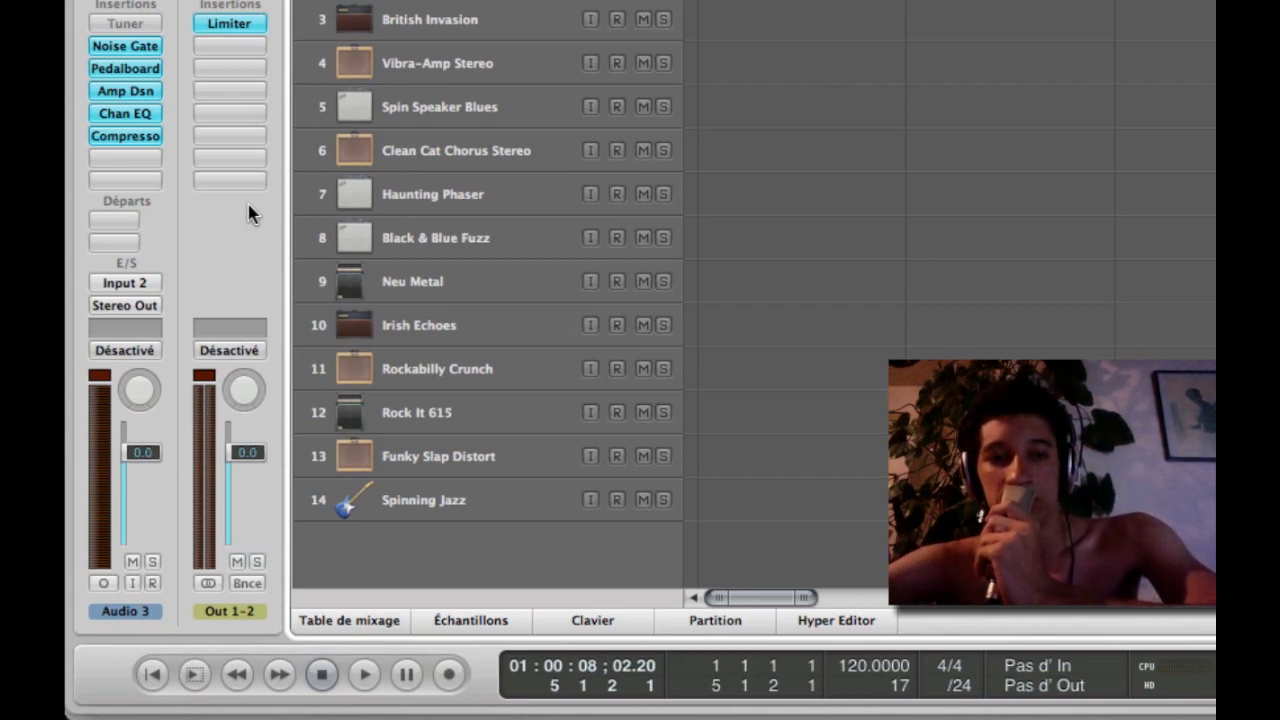
Arm the Vibra-Amp Stereo track for recording and return the playhead to the start of the project
click(617, 63)
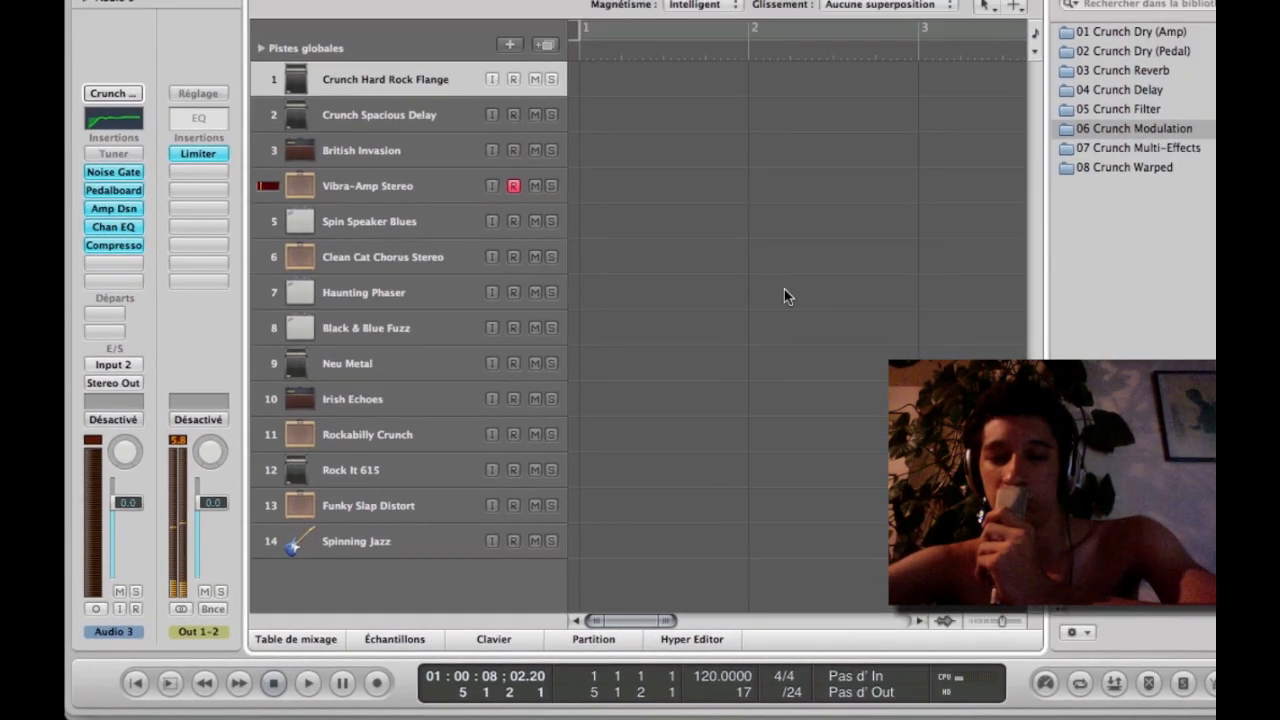
key(ctrl+Left)
key(ctrl+Left)
key(ctrl+Left)
key(ctrl+Left)
key(ctrl+Left)
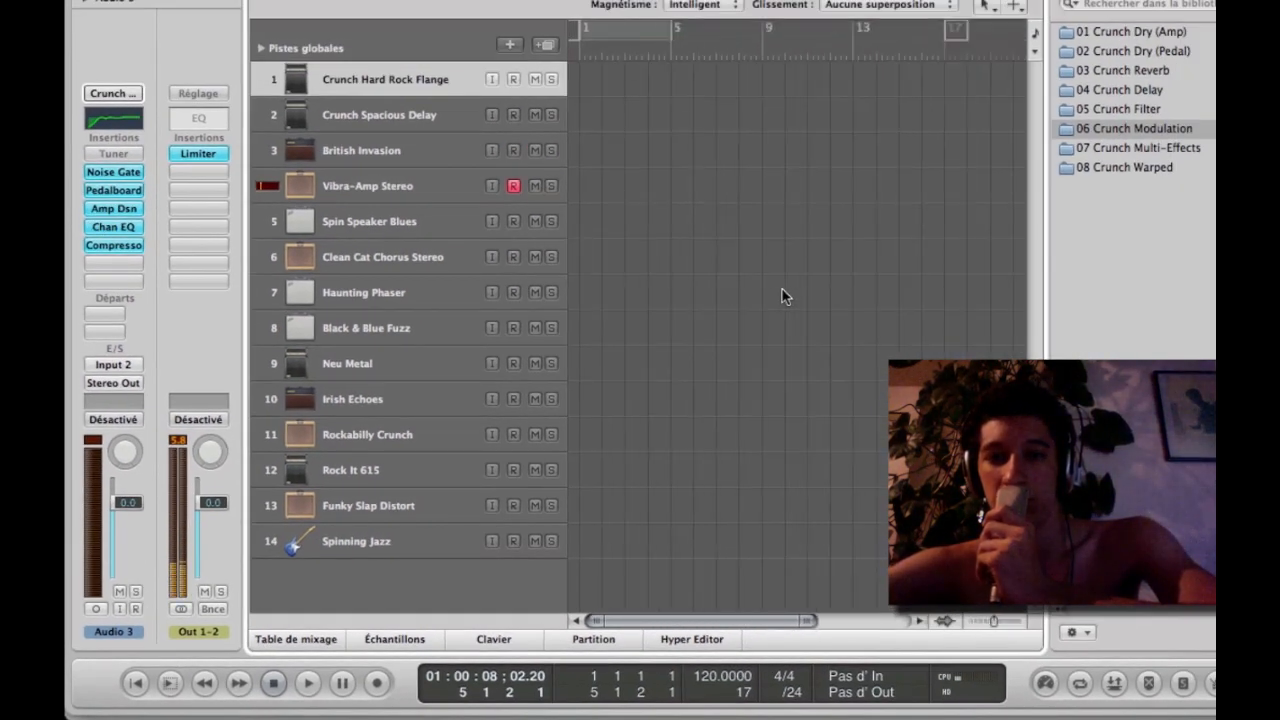
key(ctrl+Right)
key(ctrl+Right)
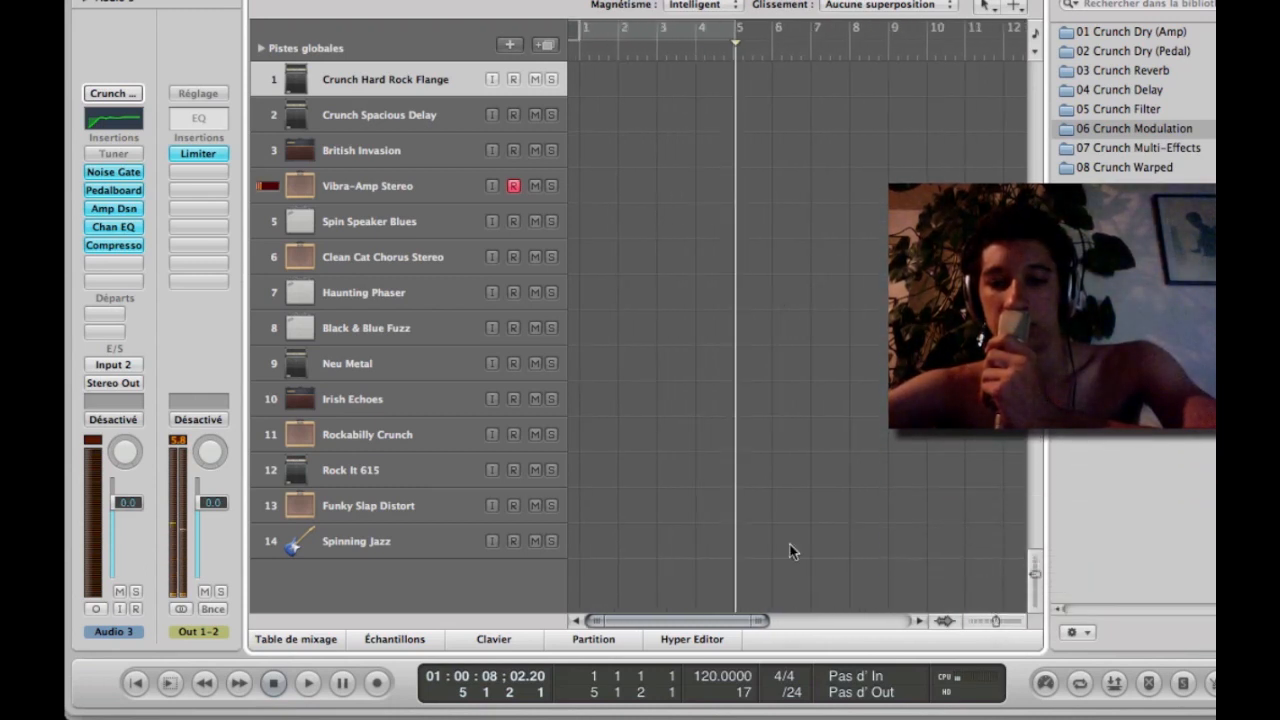
key(Return)
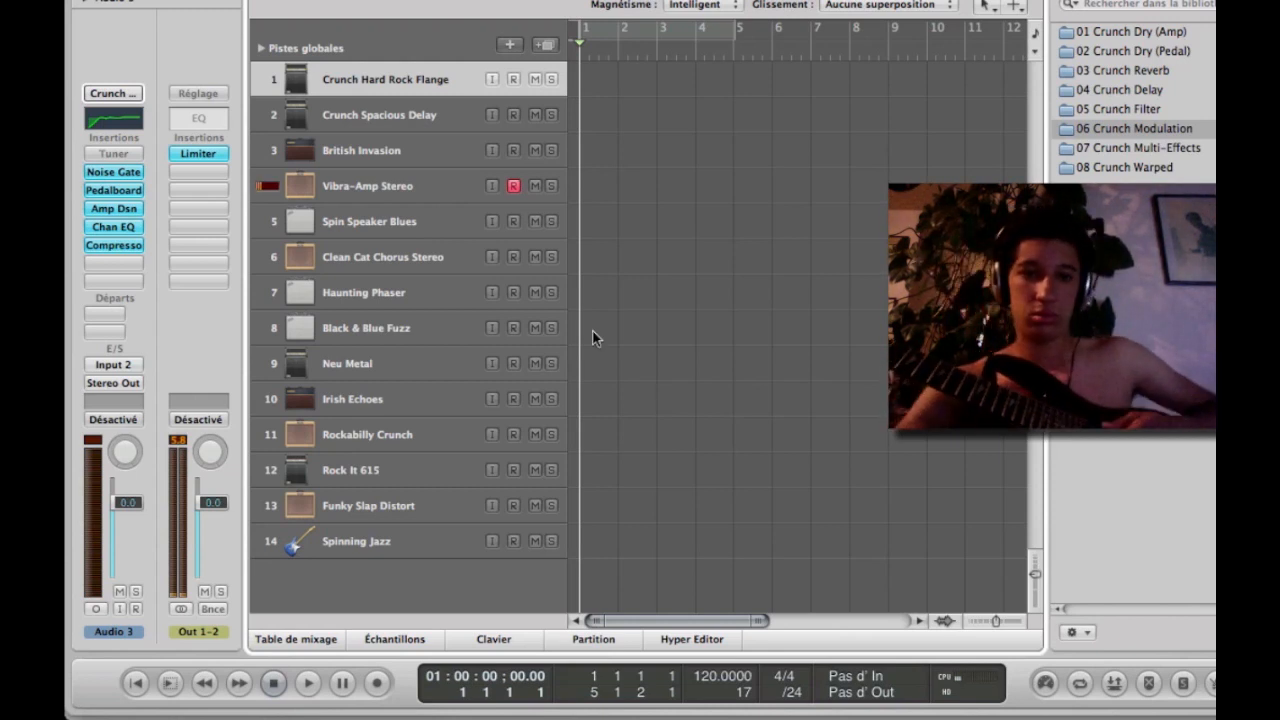
Select the Vibra-Amp Stereo track and arm it for recording with its input on Input 2
click(514, 188)
click(514, 188)
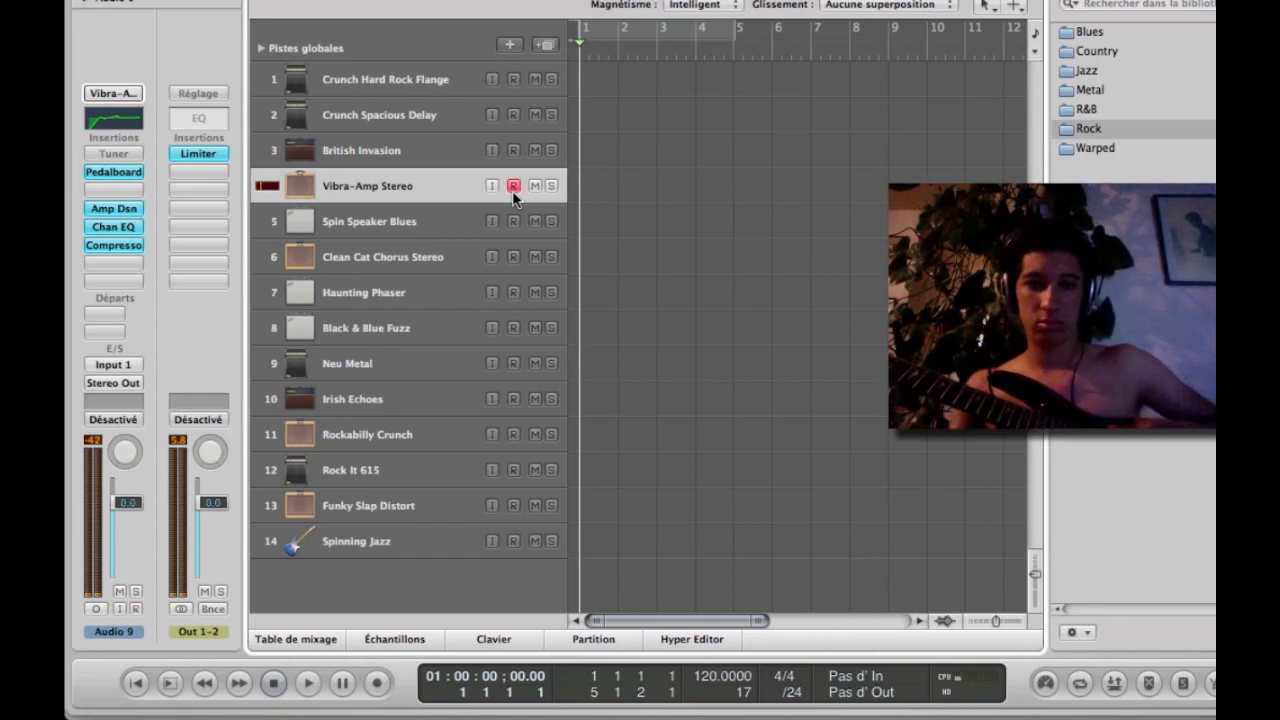
click(513, 190)
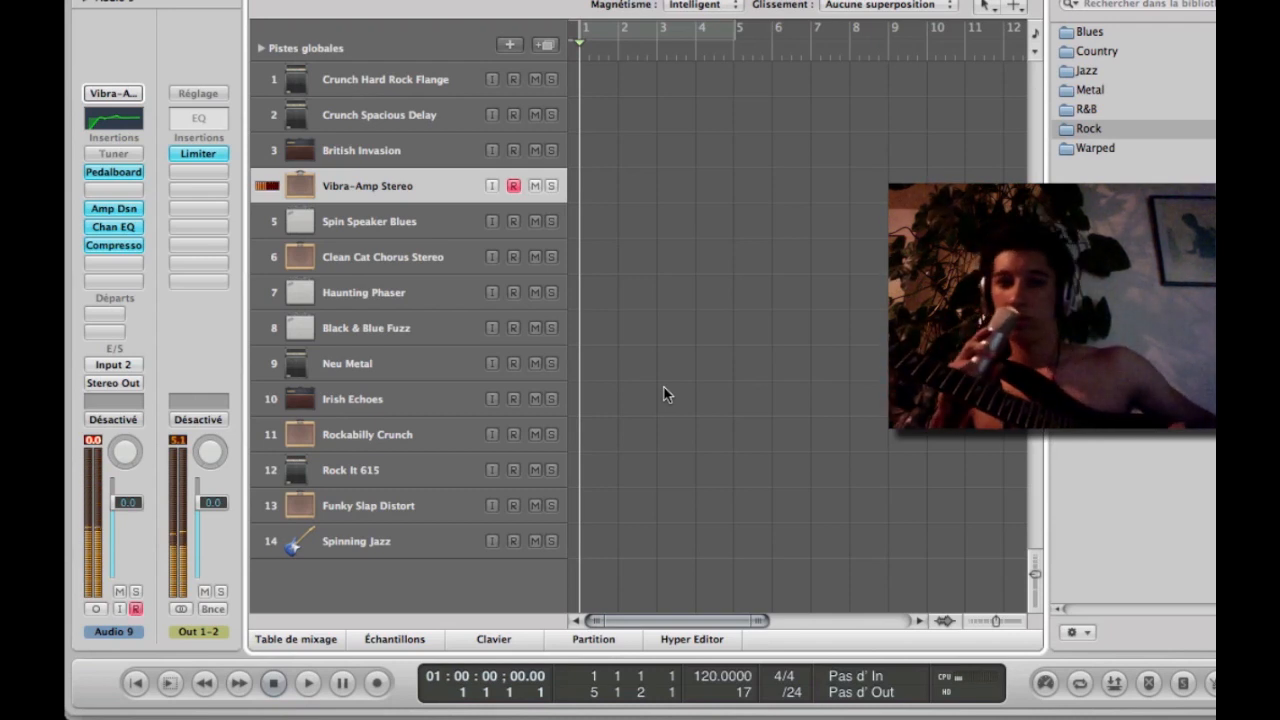
Select the Male Creamy Lead Vocal track and arm it for recording
click(516, 505)
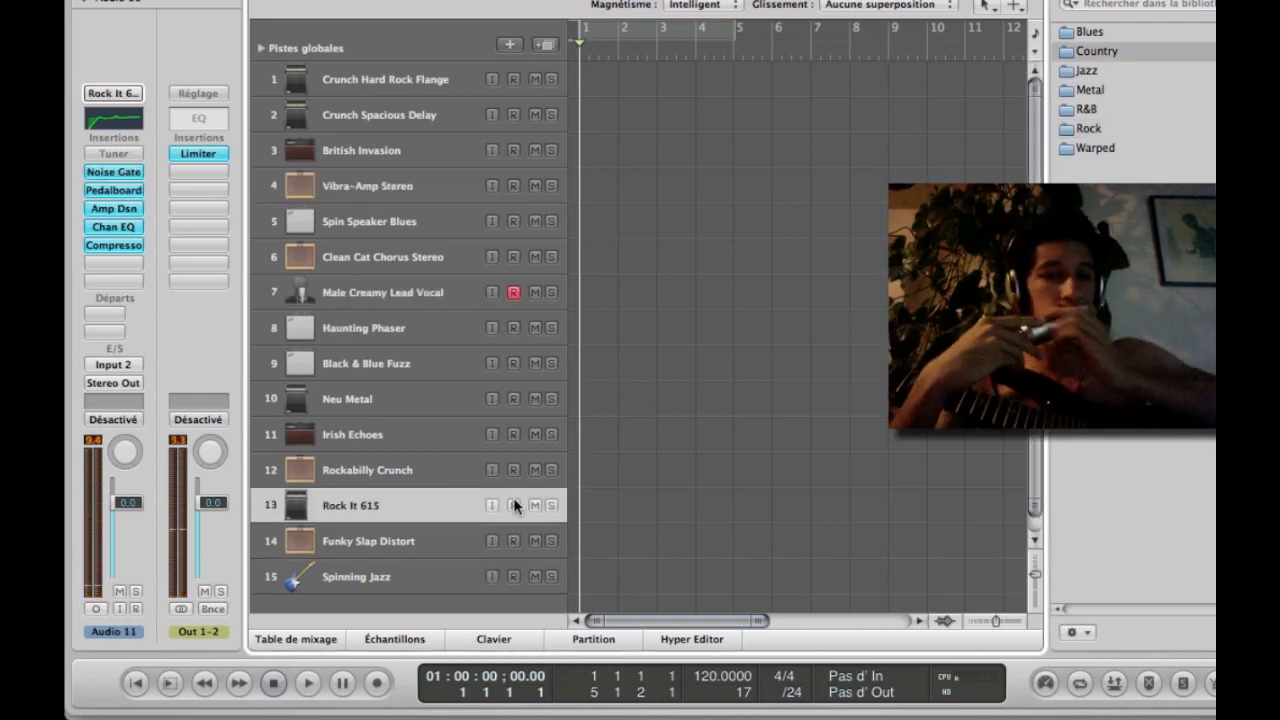
click(460, 290)
click(514, 292)
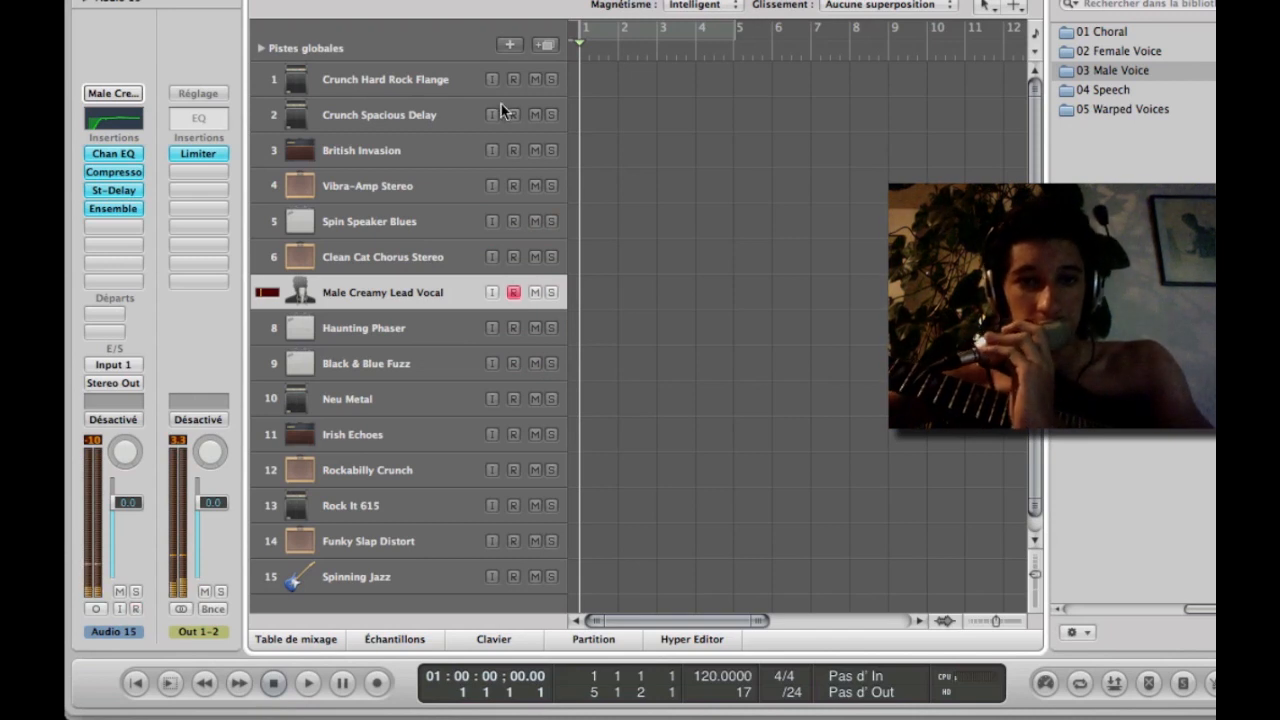
Create a new mono audio track and arm it for recording with Input 2 as its input
click(510, 46)
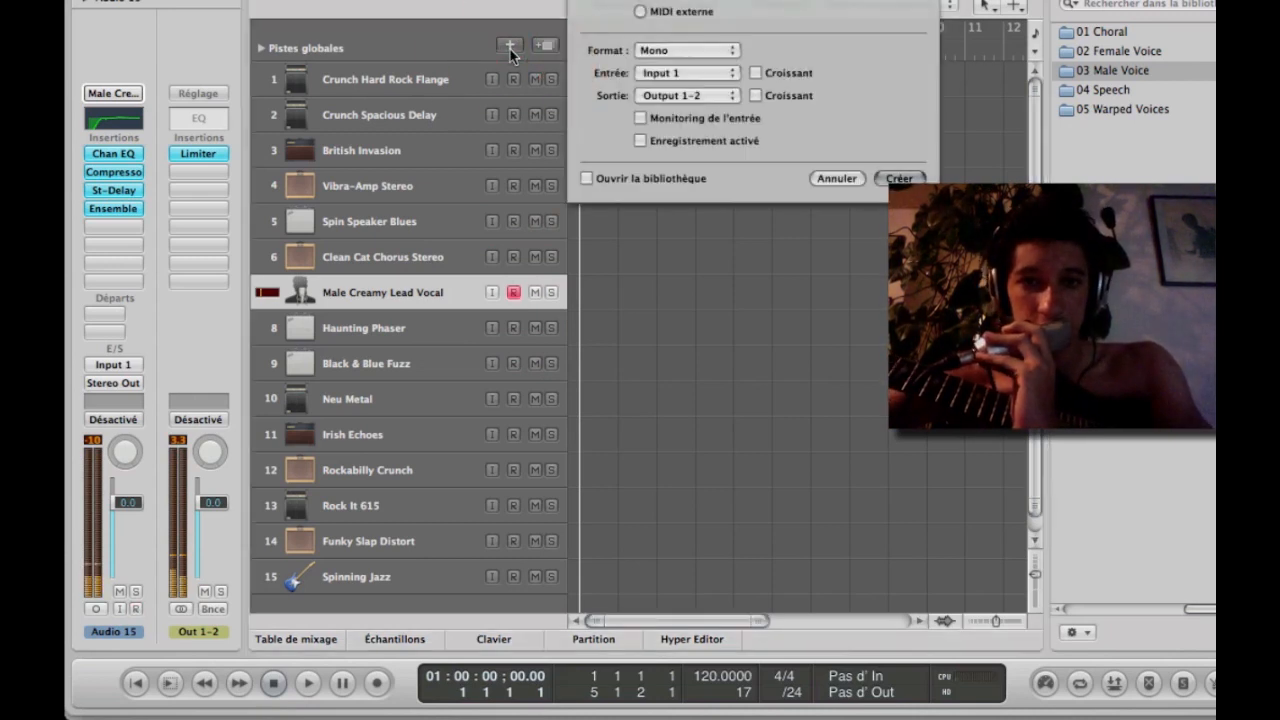
key(Return)
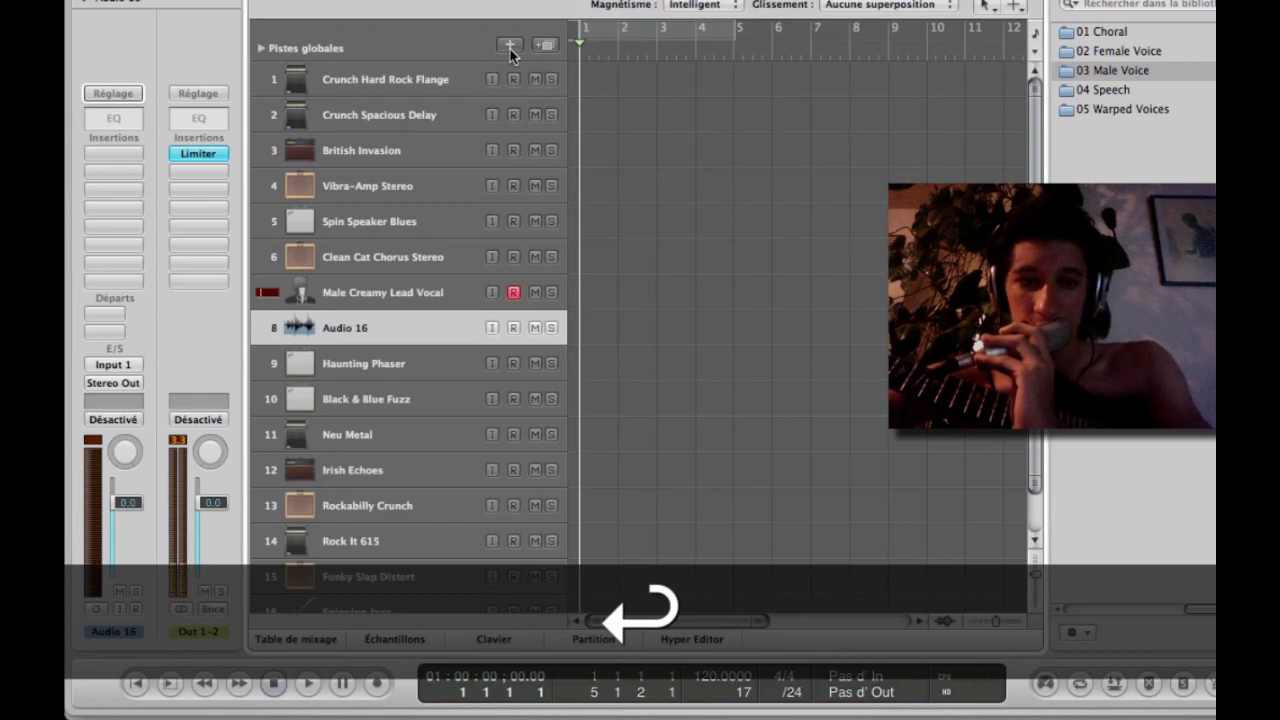
click(113, 365)
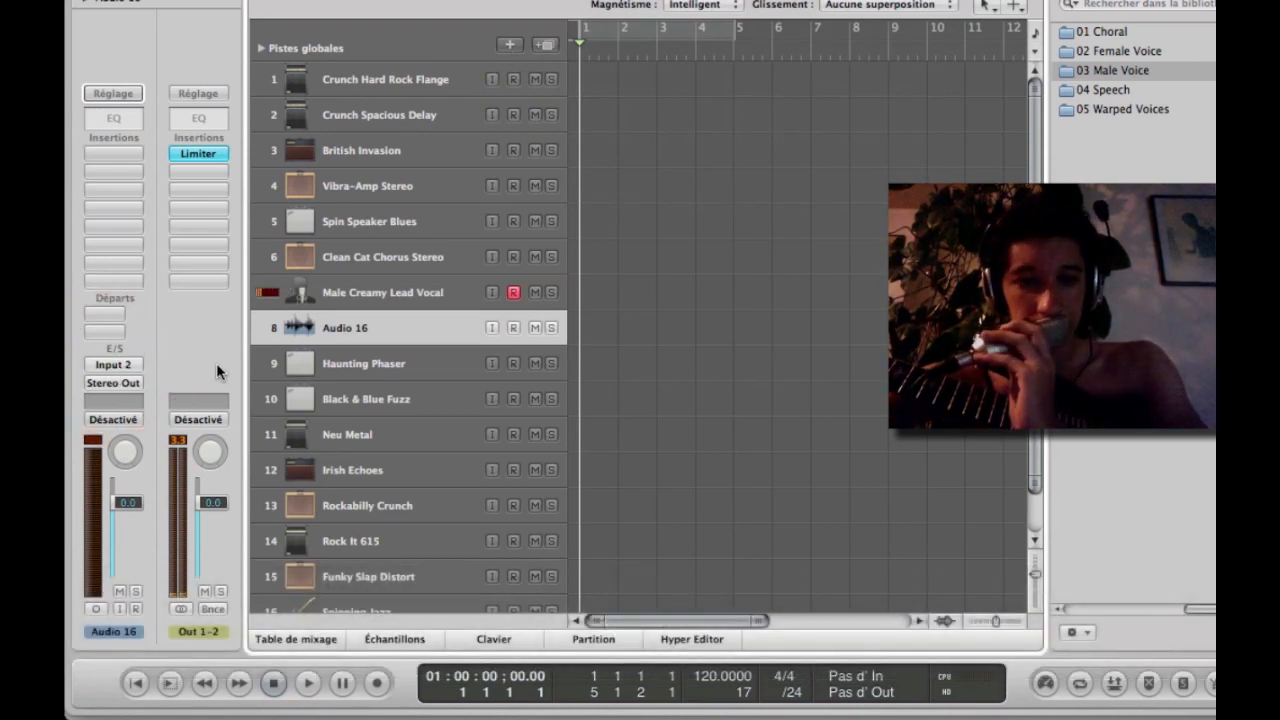
click(513, 327)
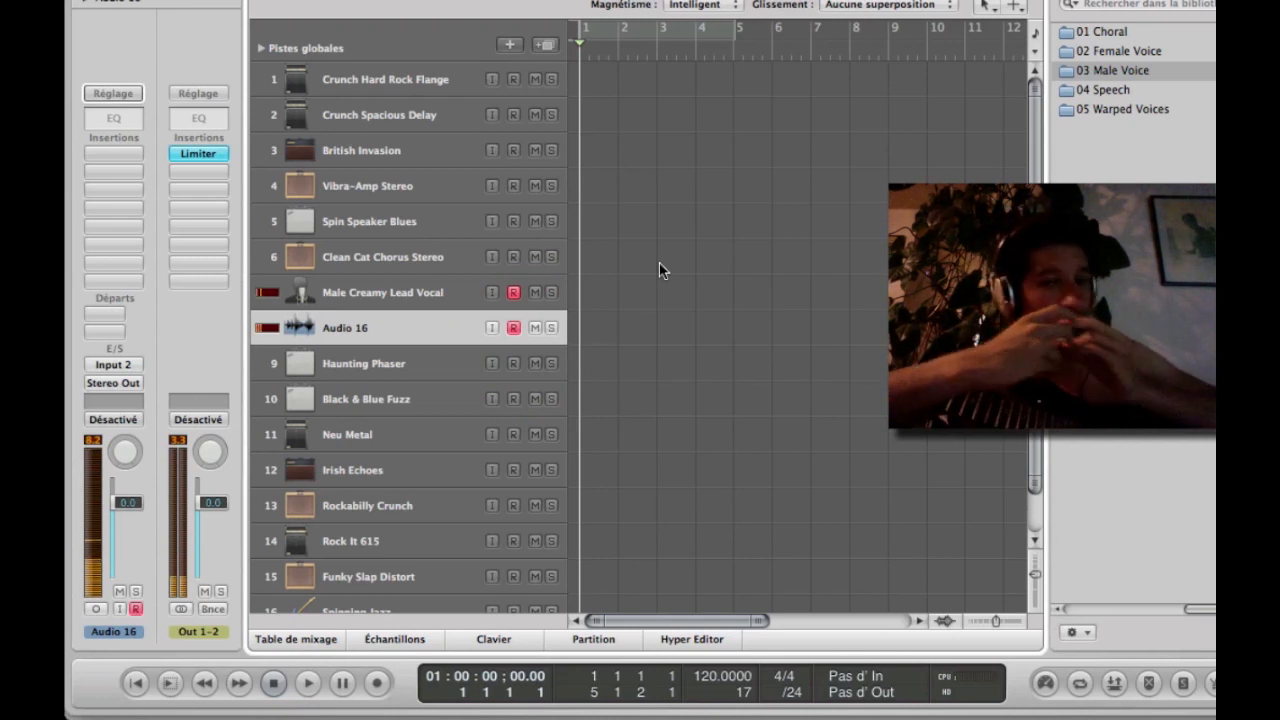
Load the rock channel strip setting on the new audio track
click(114, 93)
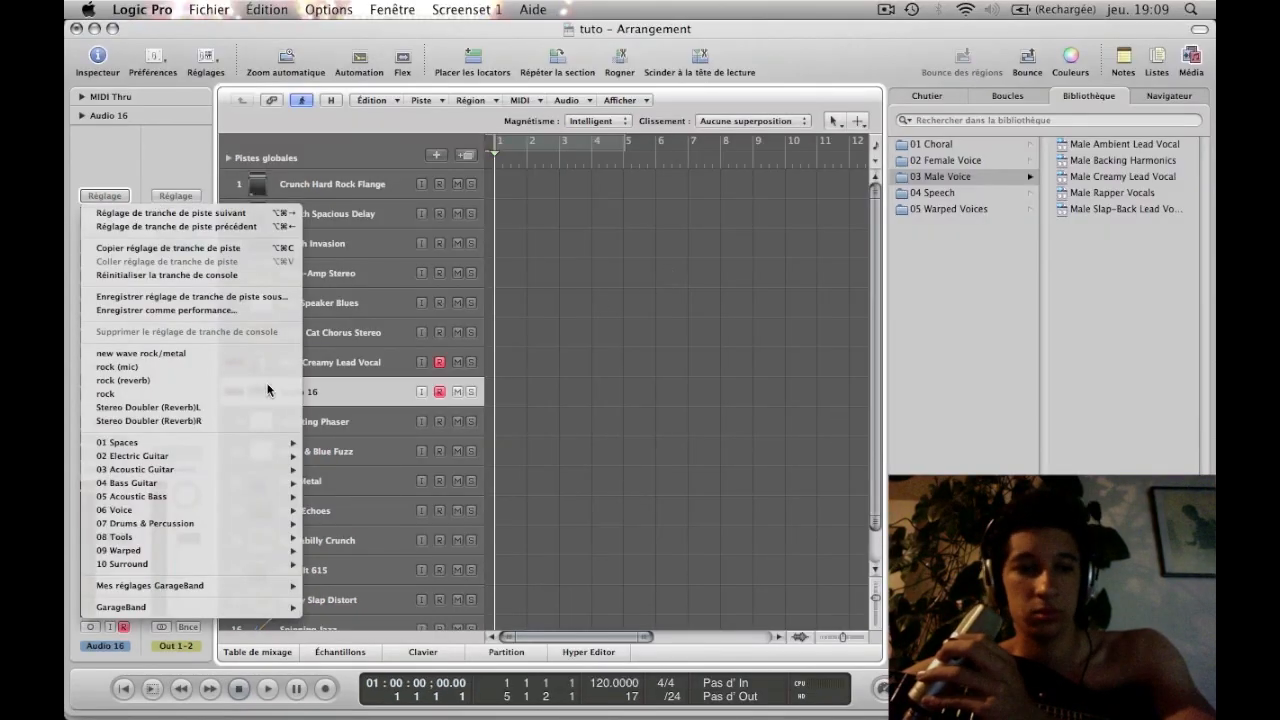
click(138, 399)
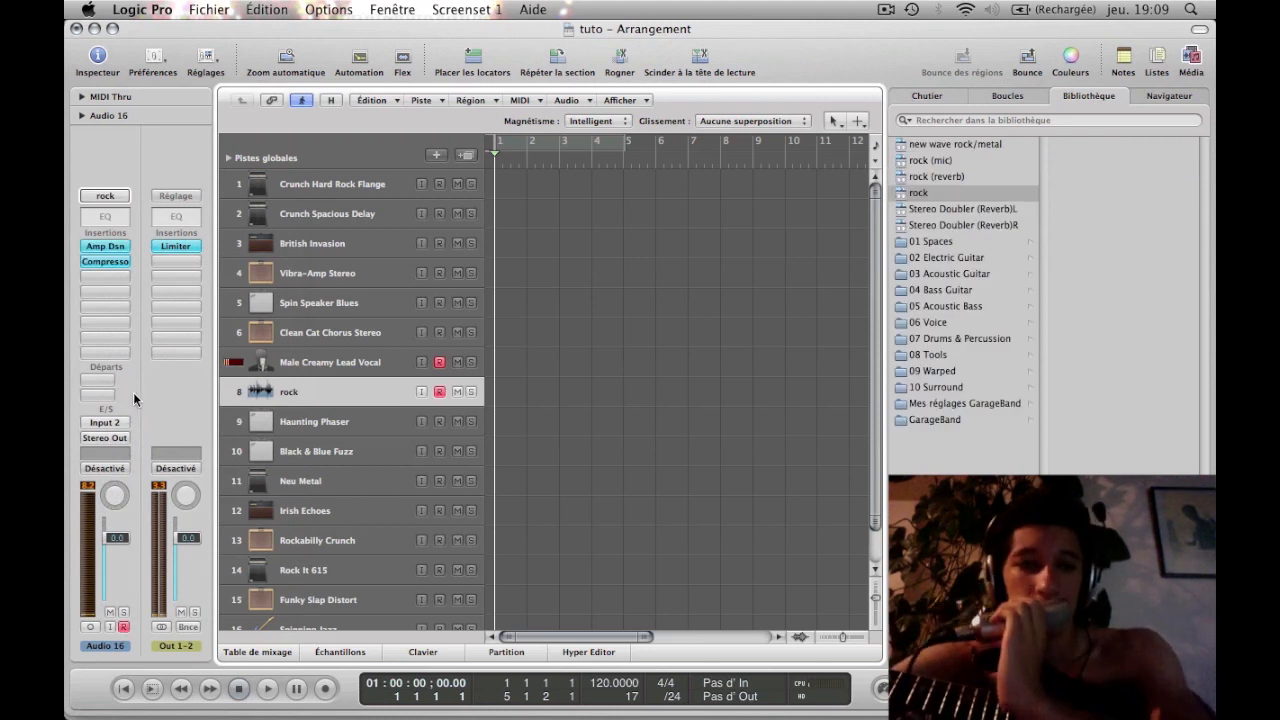
Examine the Compressor settings on the rock track and close the plug-in
click(105, 261)
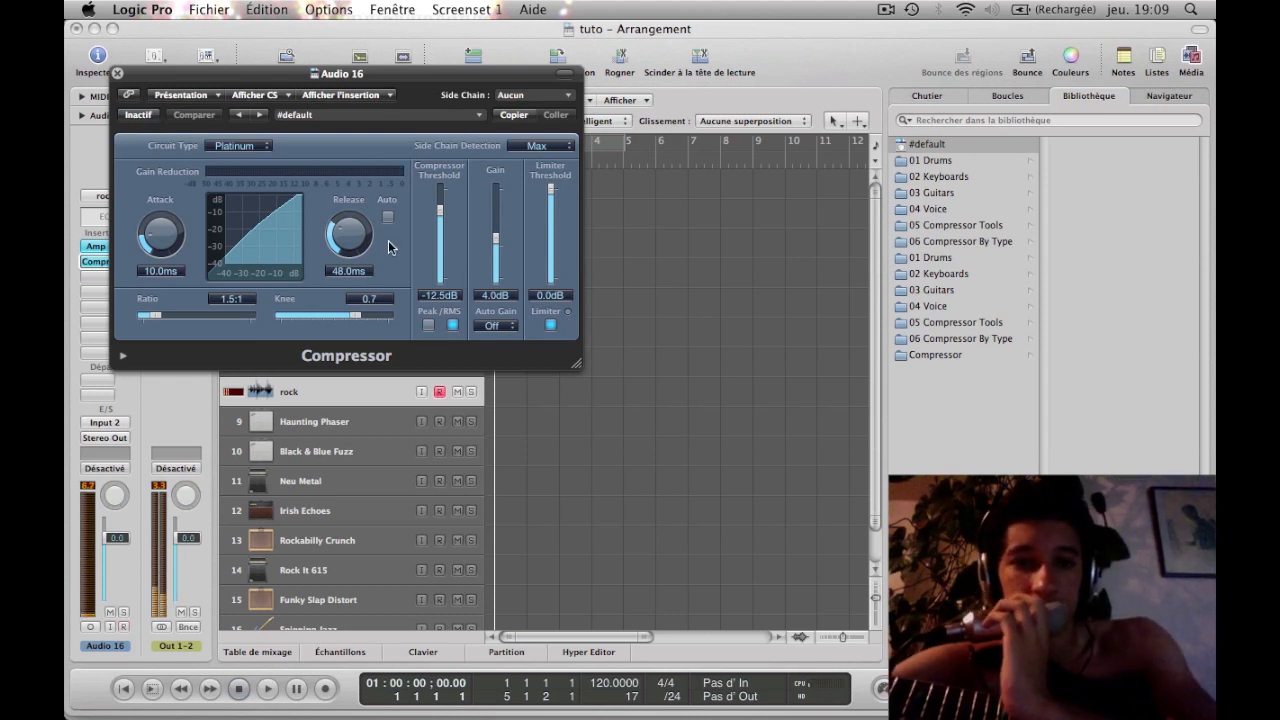
click(117, 76)
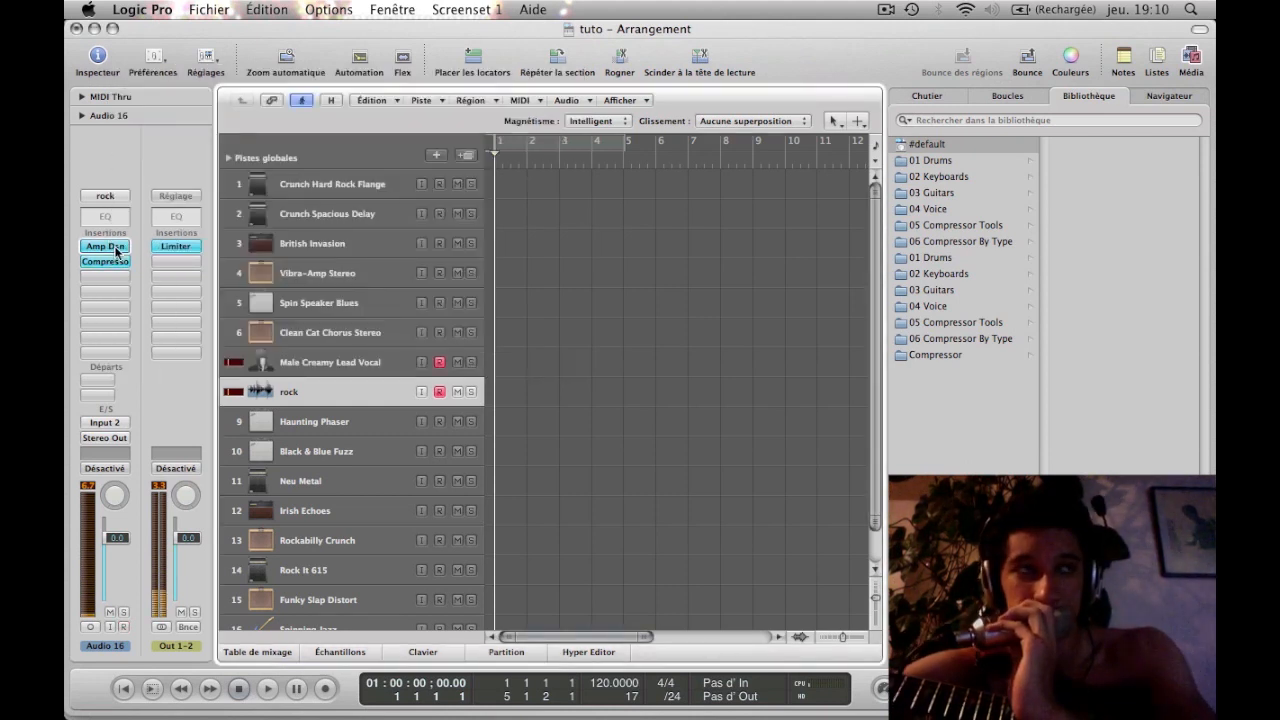
Open Amp Designer on the rock track and keep its EQ type on Modern
click(105, 246)
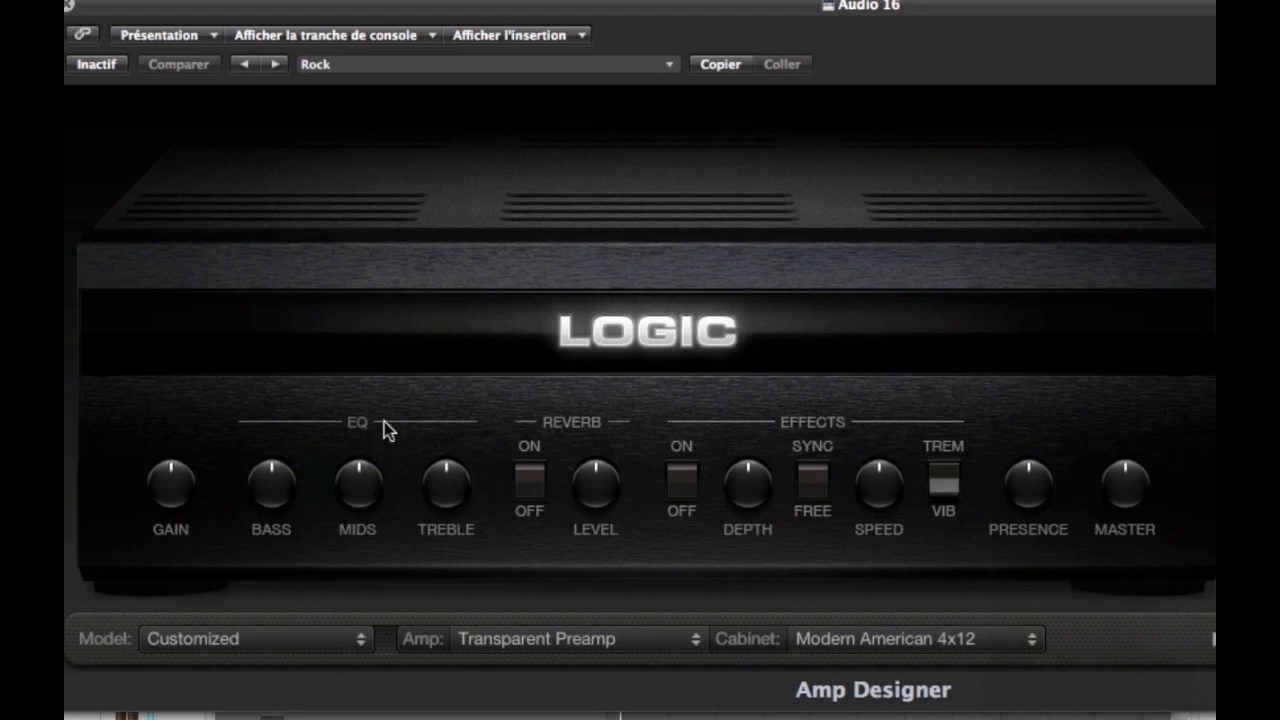
click(386, 424)
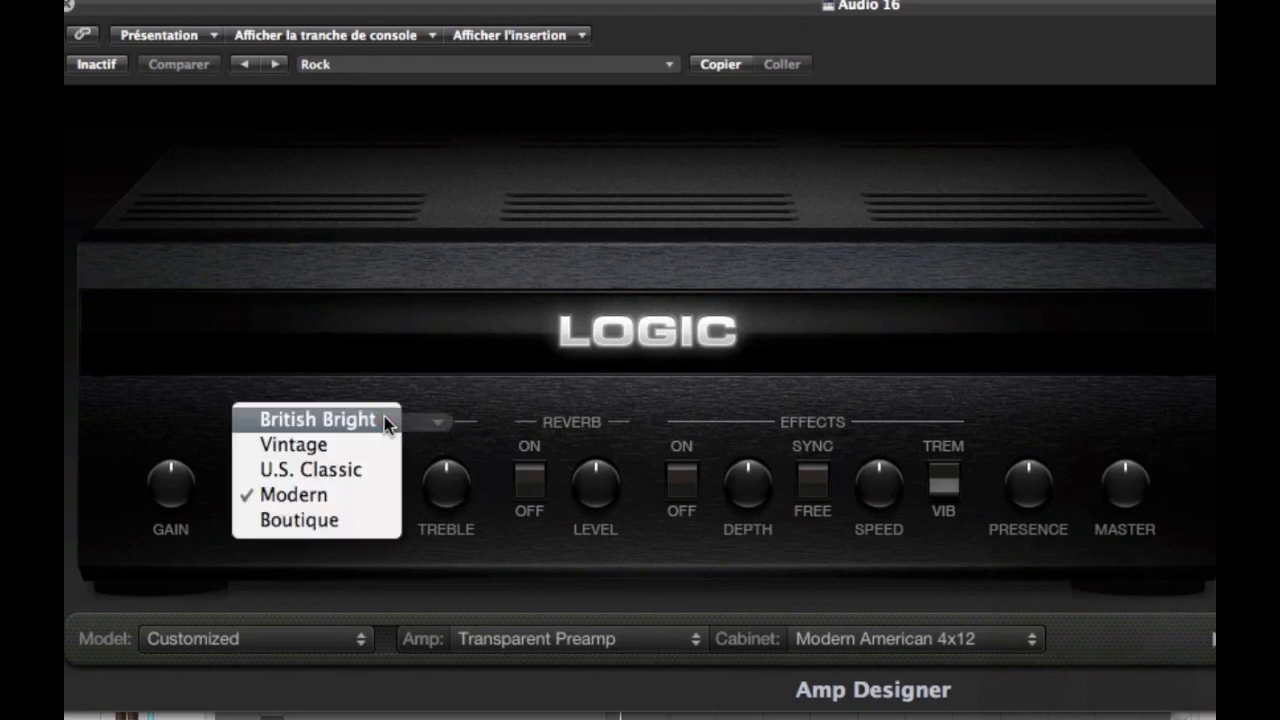
click(335, 494)
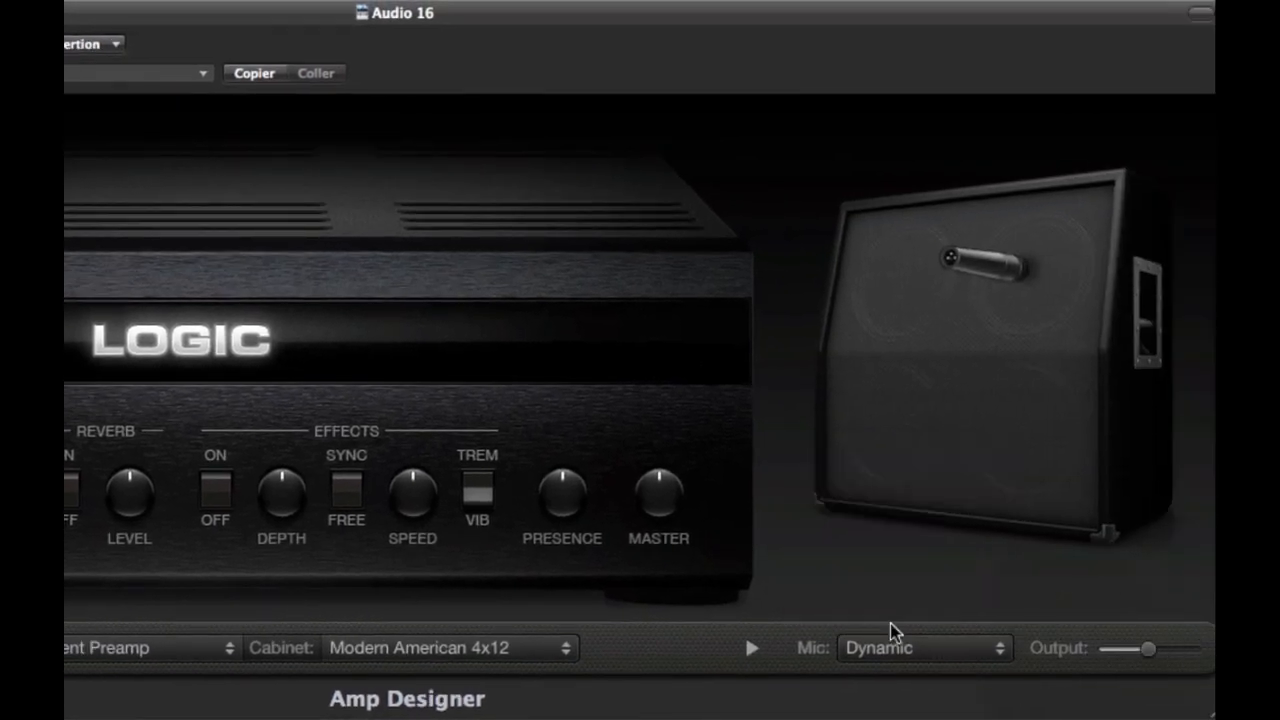
Set the Amp Designer microphone to Condenser and open the cabinet choices
click(900, 651)
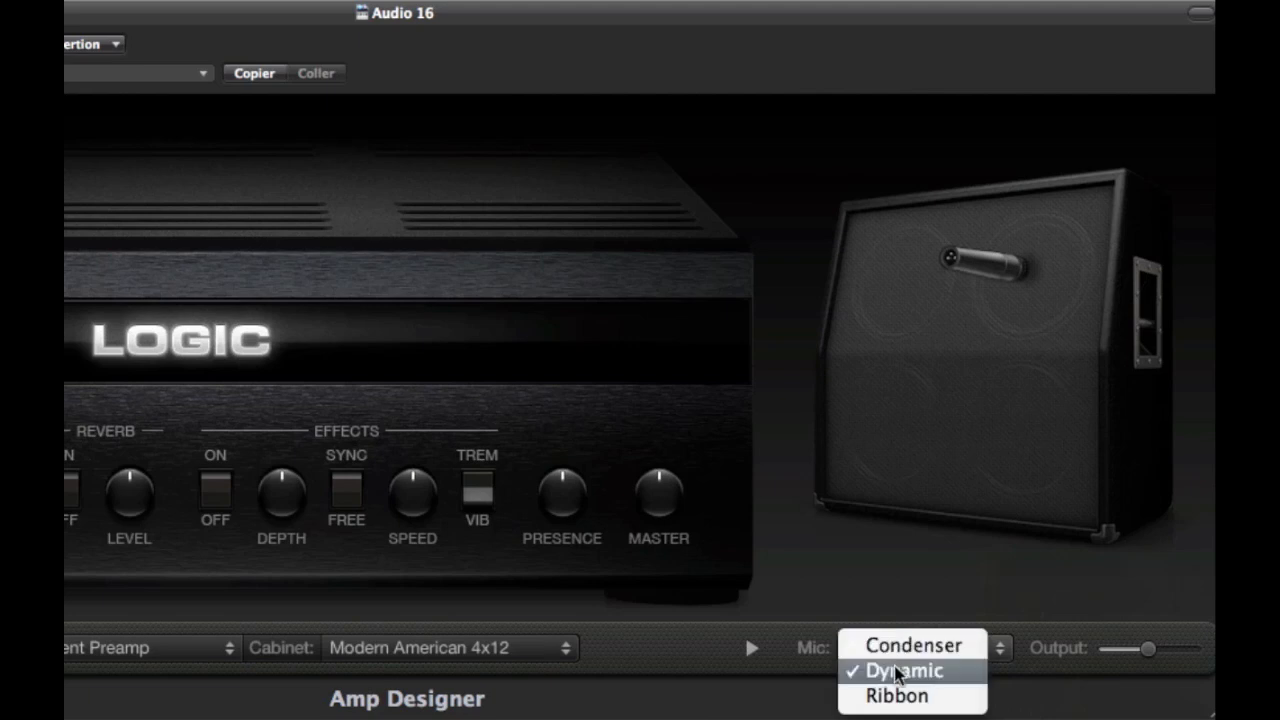
click(897, 655)
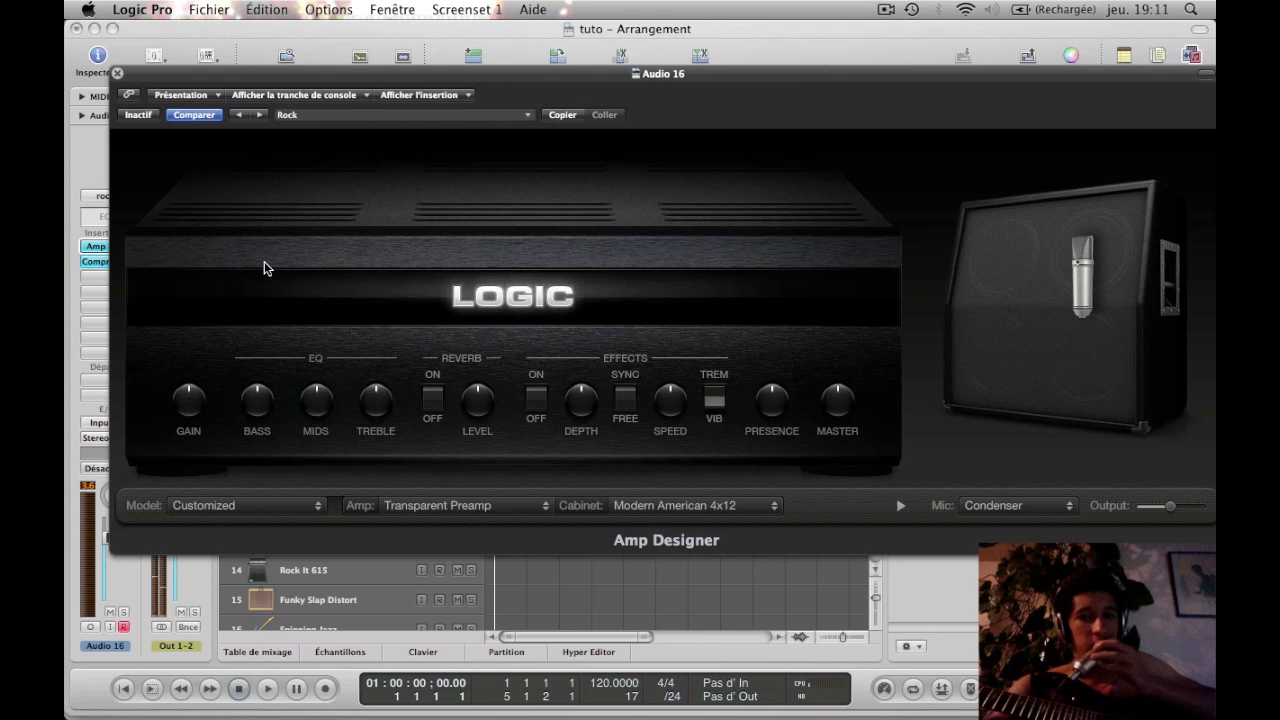
click(727, 506)
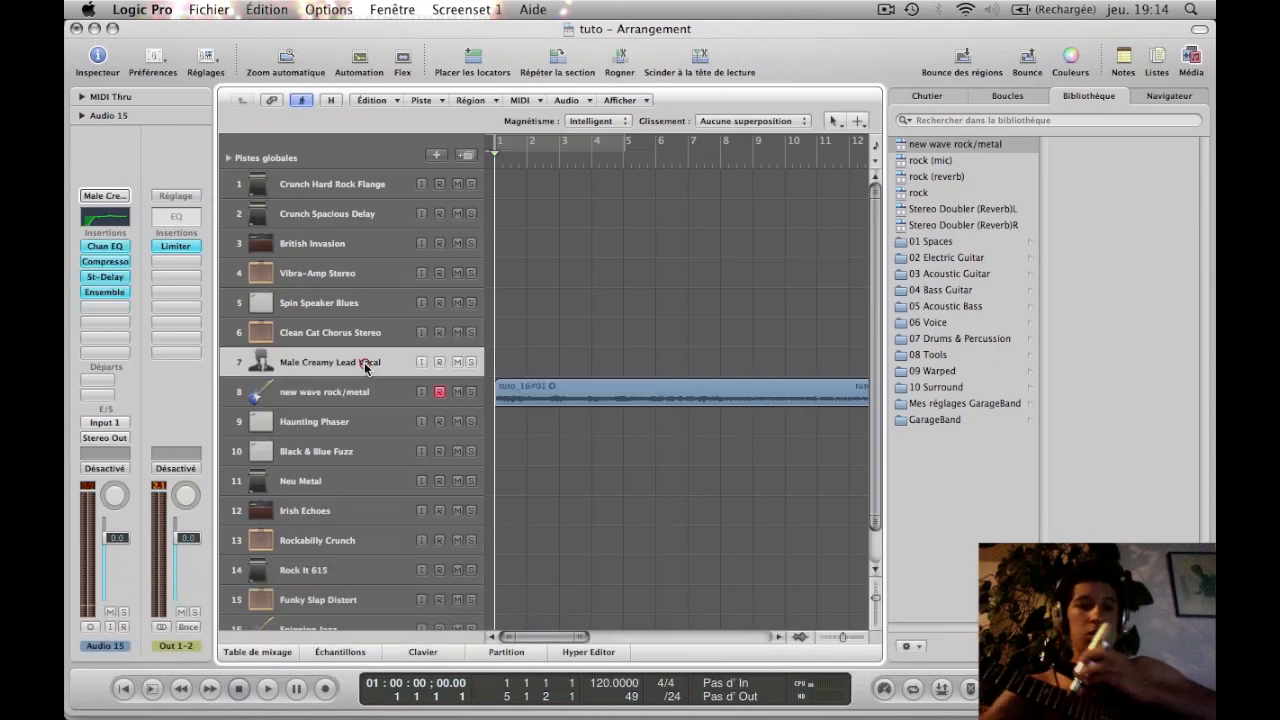
Arm the Male Creamy Lead Vocal track for recording and disarm the new wave rock/metal track
double_click(363, 362)
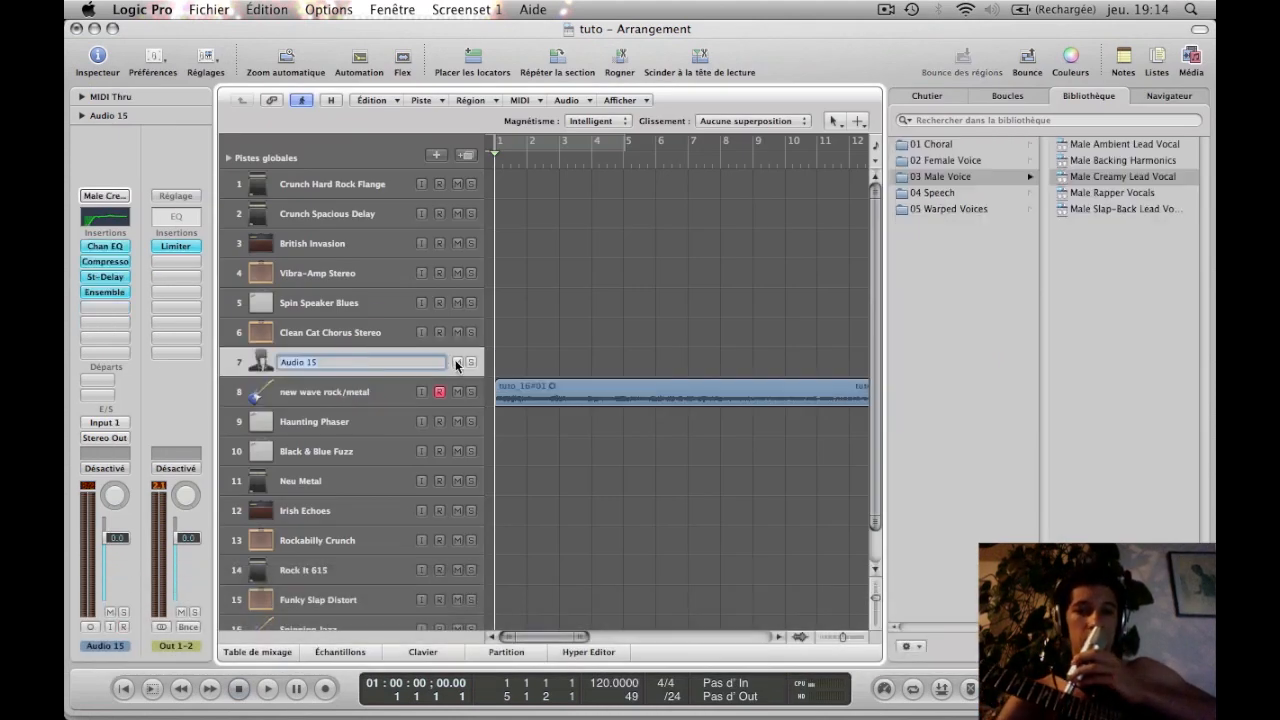
click(543, 357)
click(439, 362)
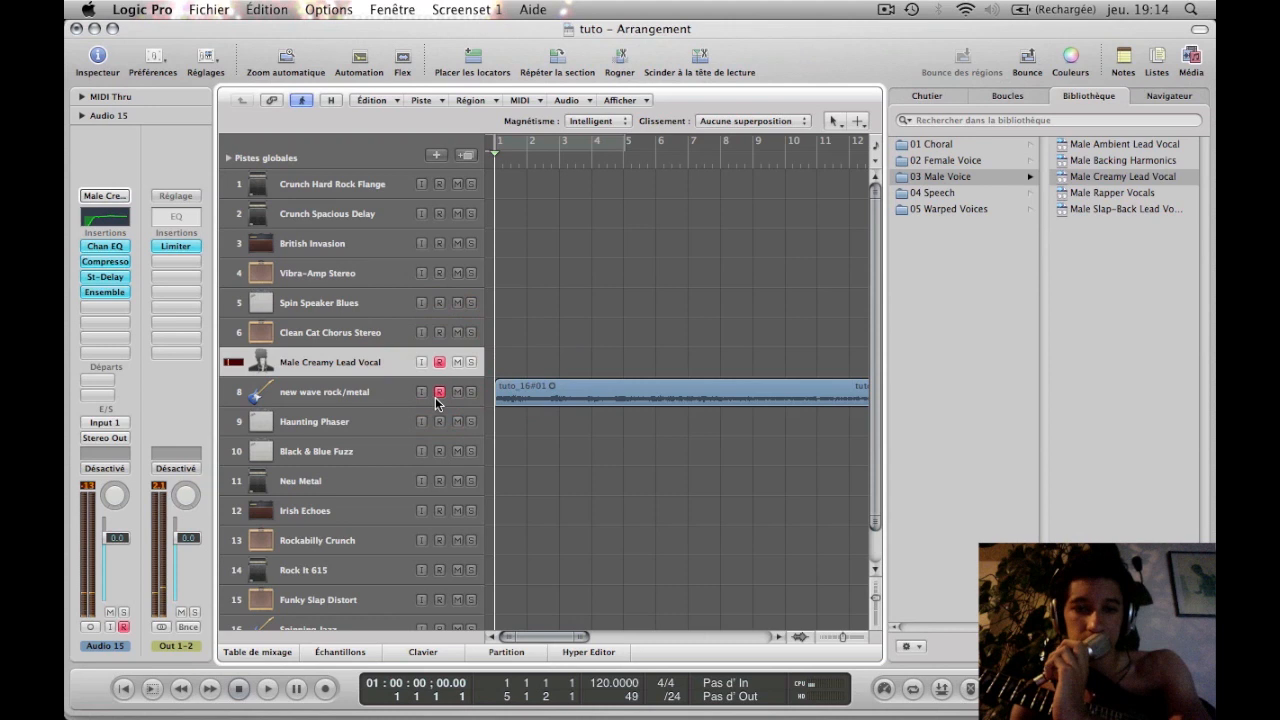
click(438, 394)
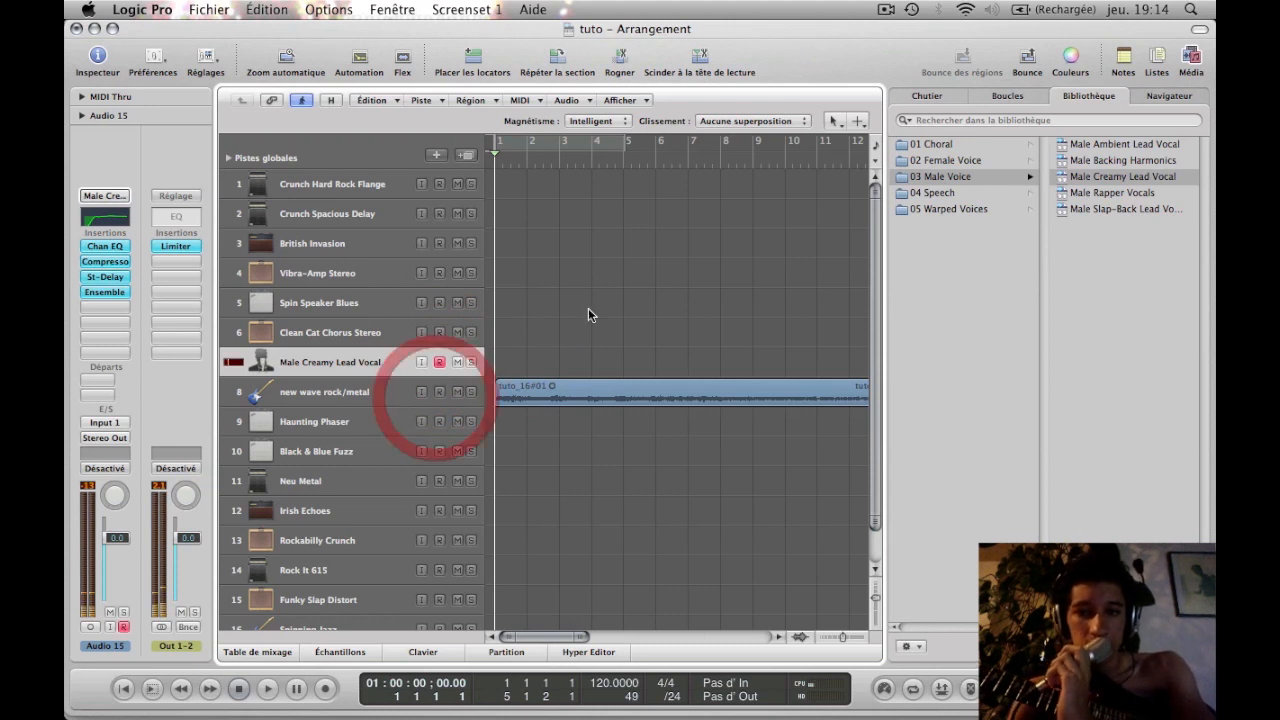
Hide the media area and colour the recorded guitar region tuto_16#01 orange
click(1192, 60)
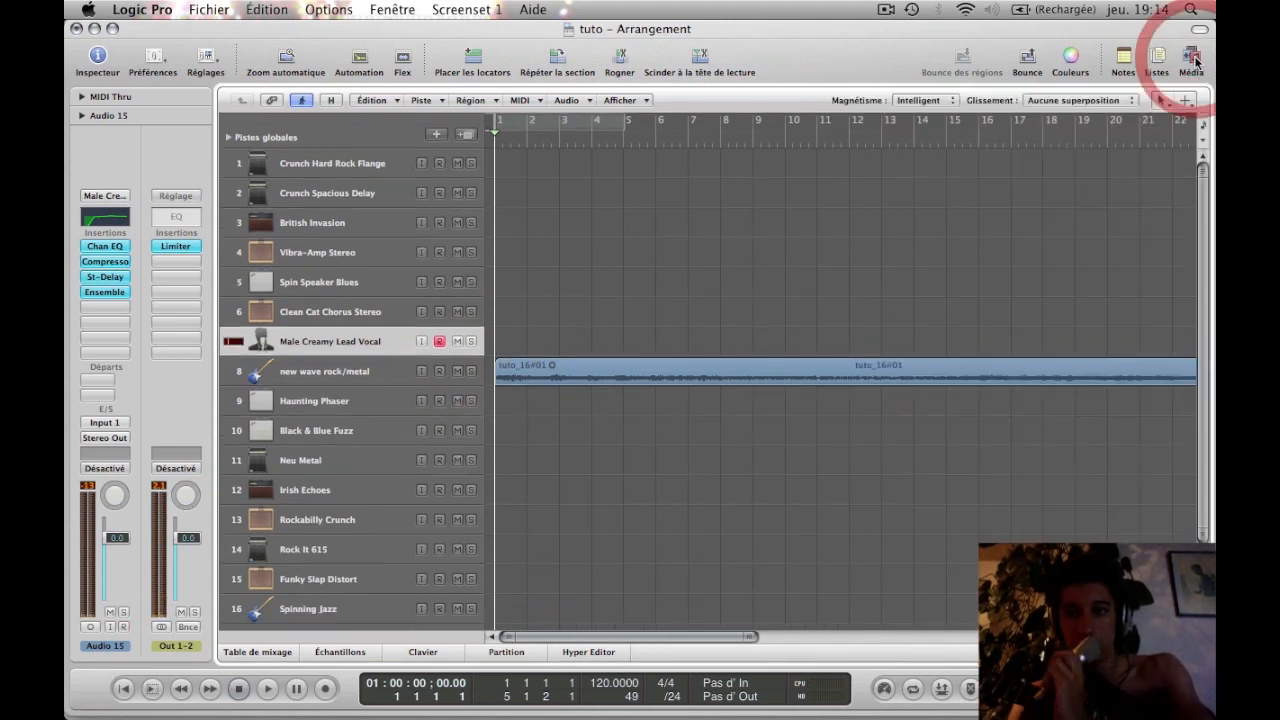
click(750, 364)
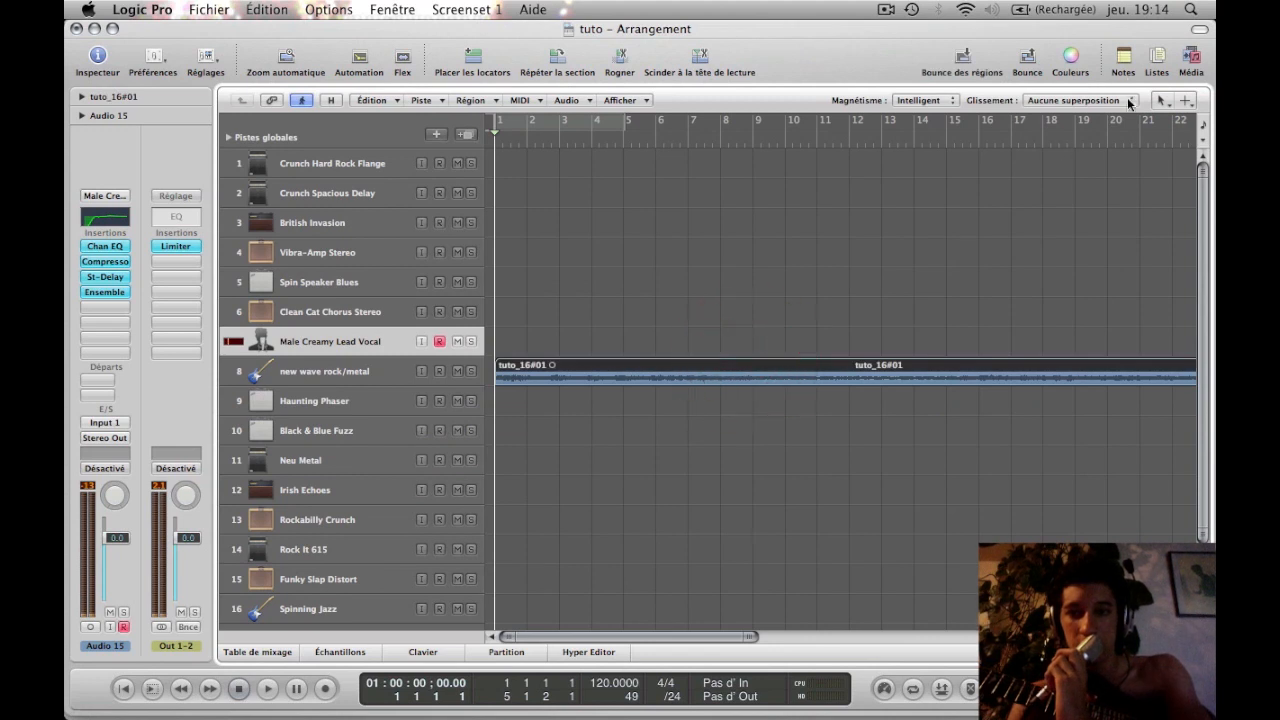
click(1074, 68)
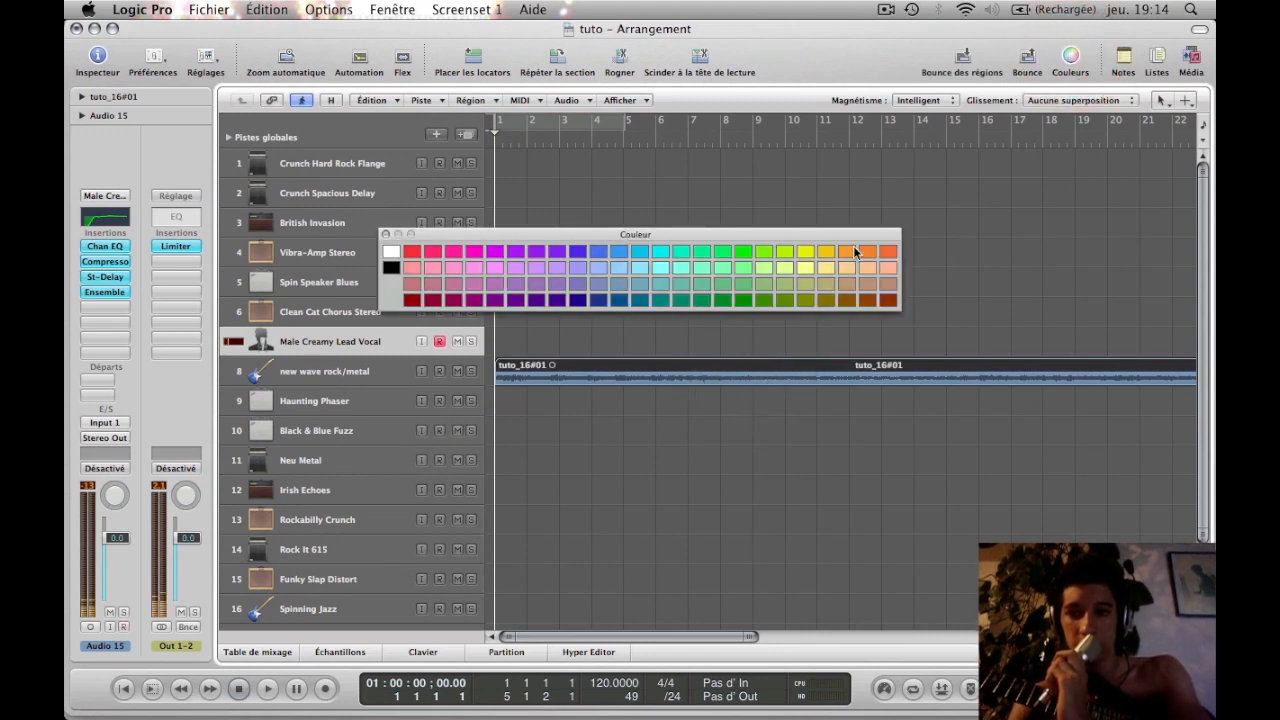
click(890, 252)
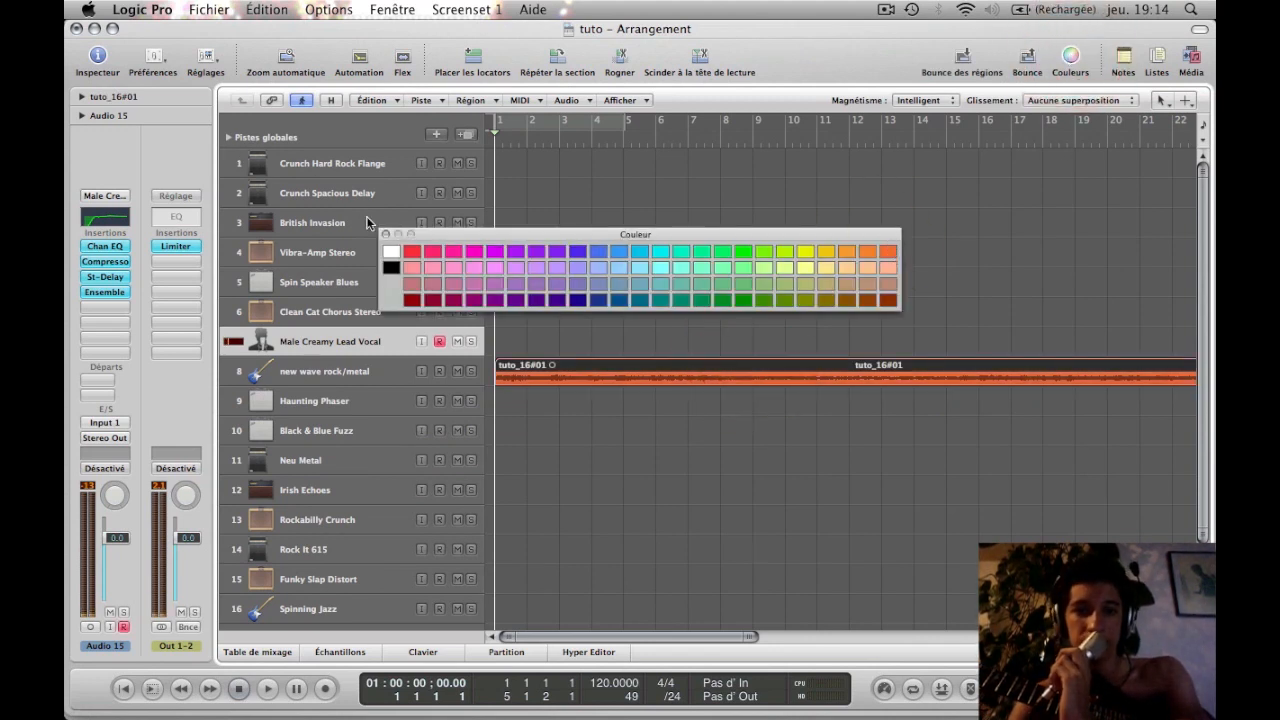
click(386, 235)
Enlarge the arrangement timeline horizontally and look at the choices for the secondary tool
key(ctrl+Right)
key(ctrl+Right)
key(ctrl+Right)
key(ctrl+Right)
key(ctrl+Right)
key(ctrl+Right)
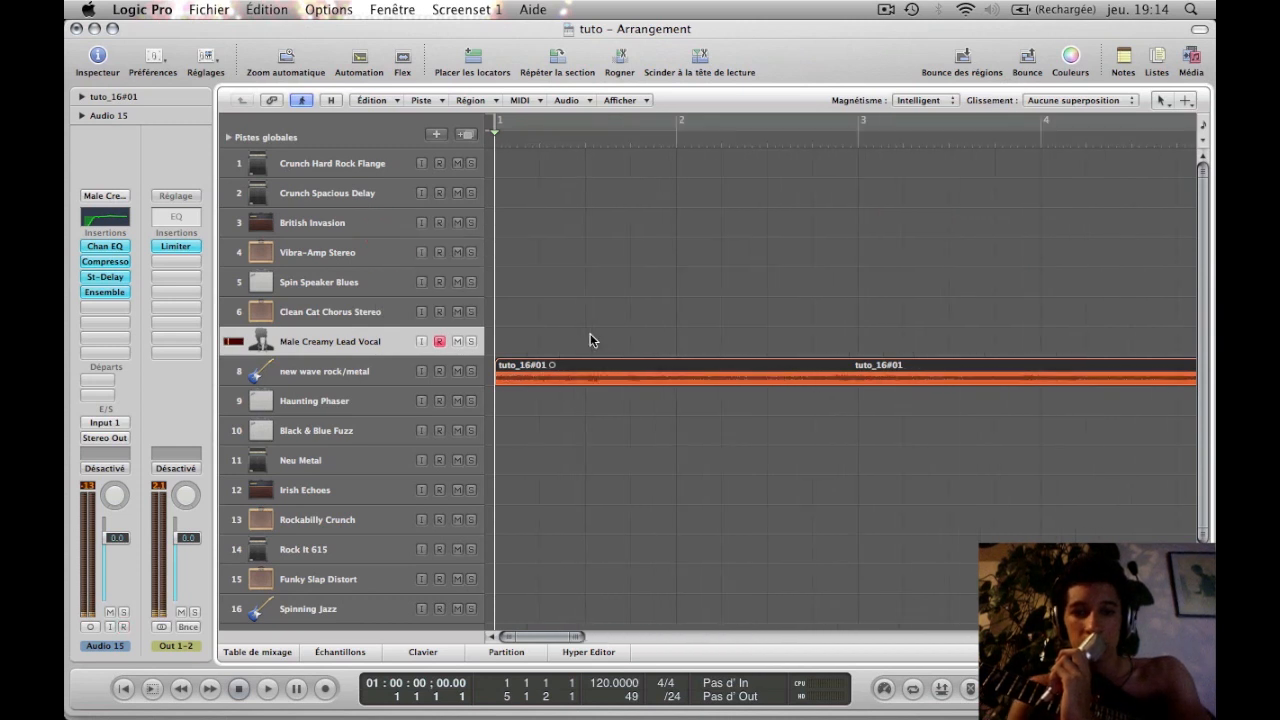
click(1182, 100)
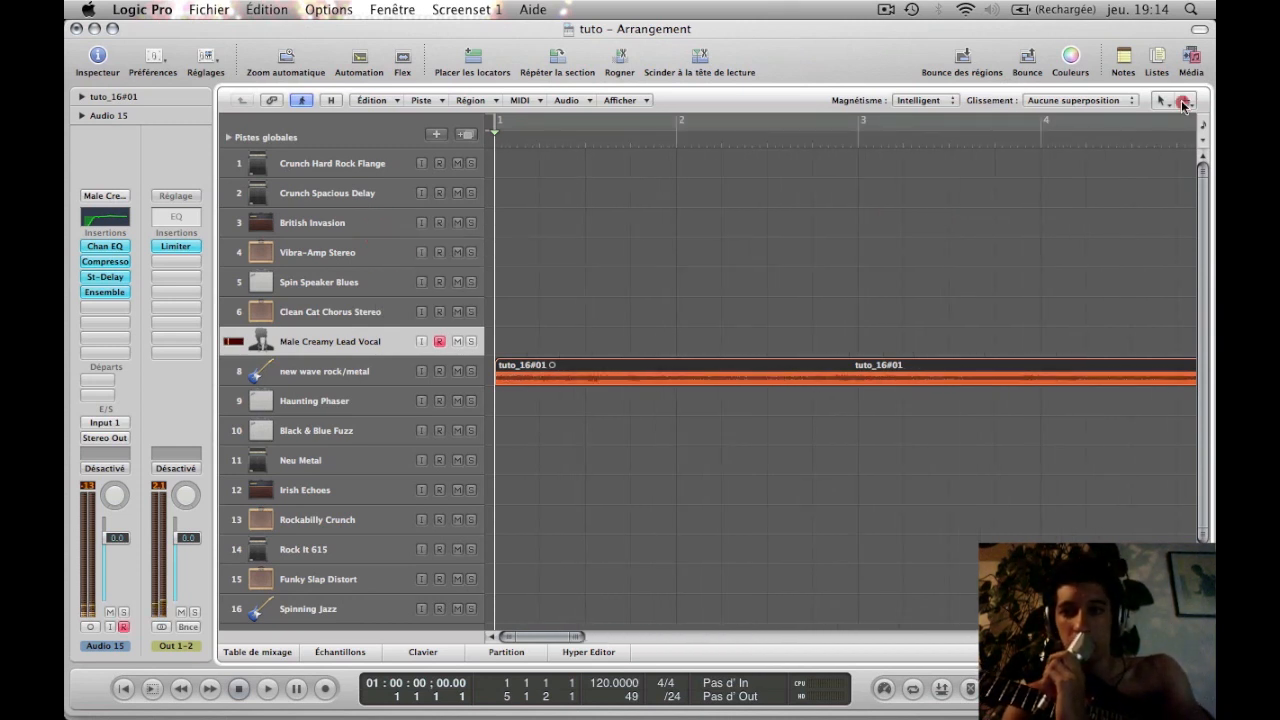
click(1006, 177)
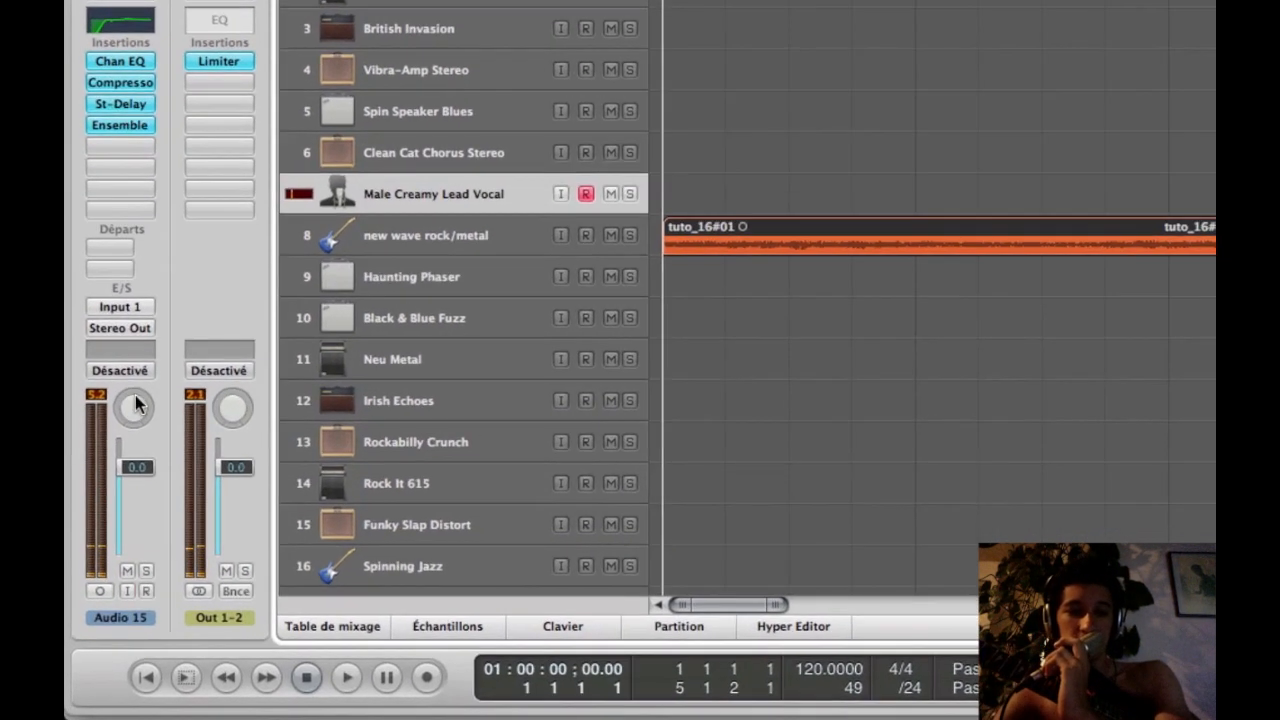
Examine the output routing choices for the Male Creamy Lead Vocal track, keeping Stereo Output
drag(122, 457, 219, 42)
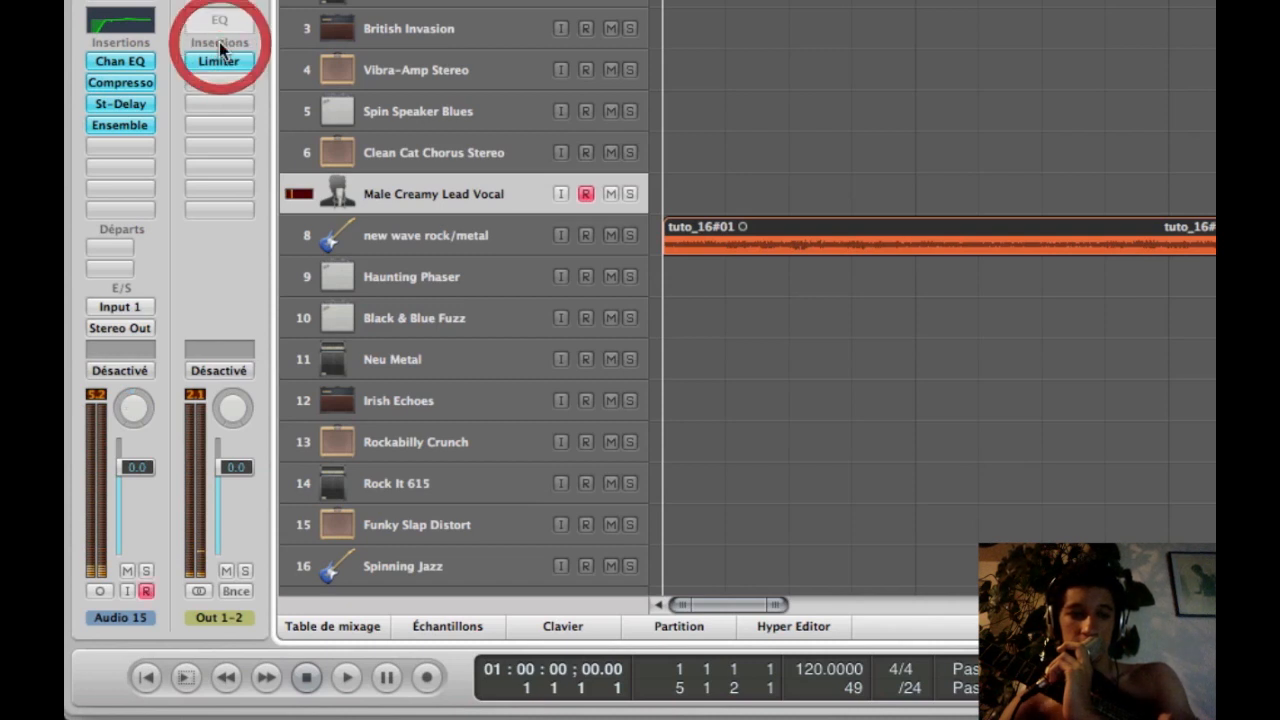
click(118, 329)
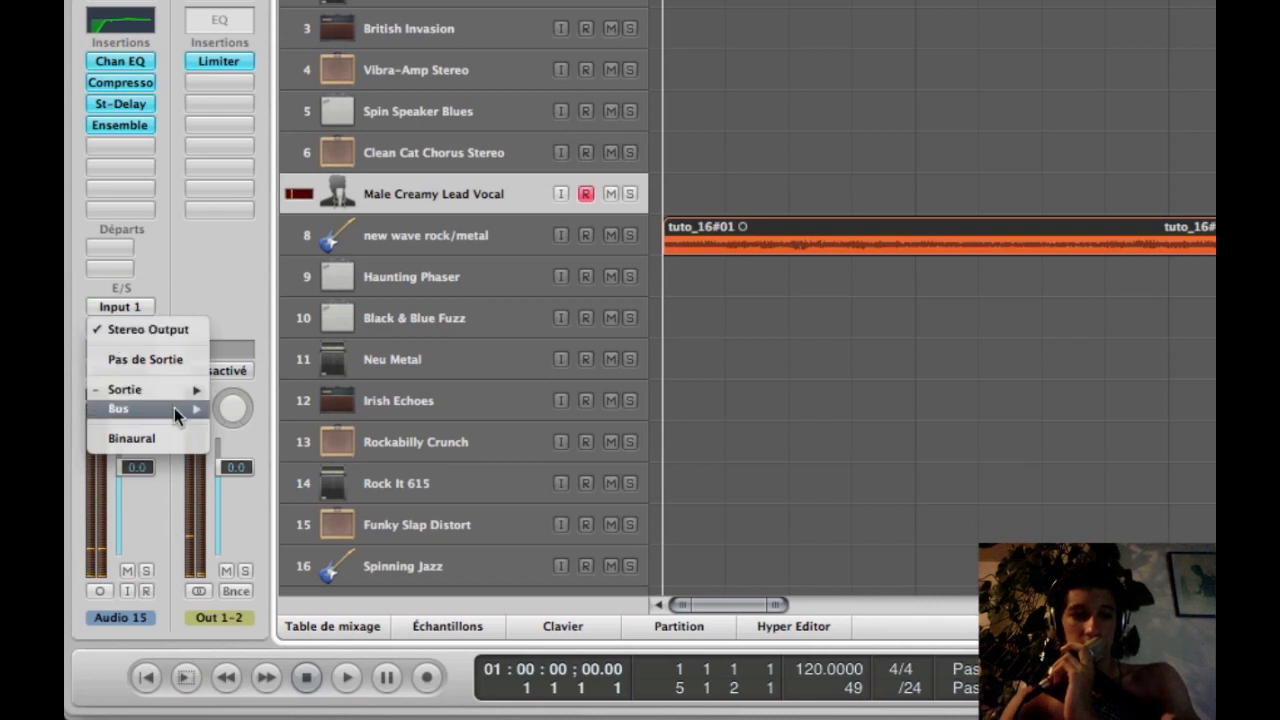
mouse_move(190, 396)
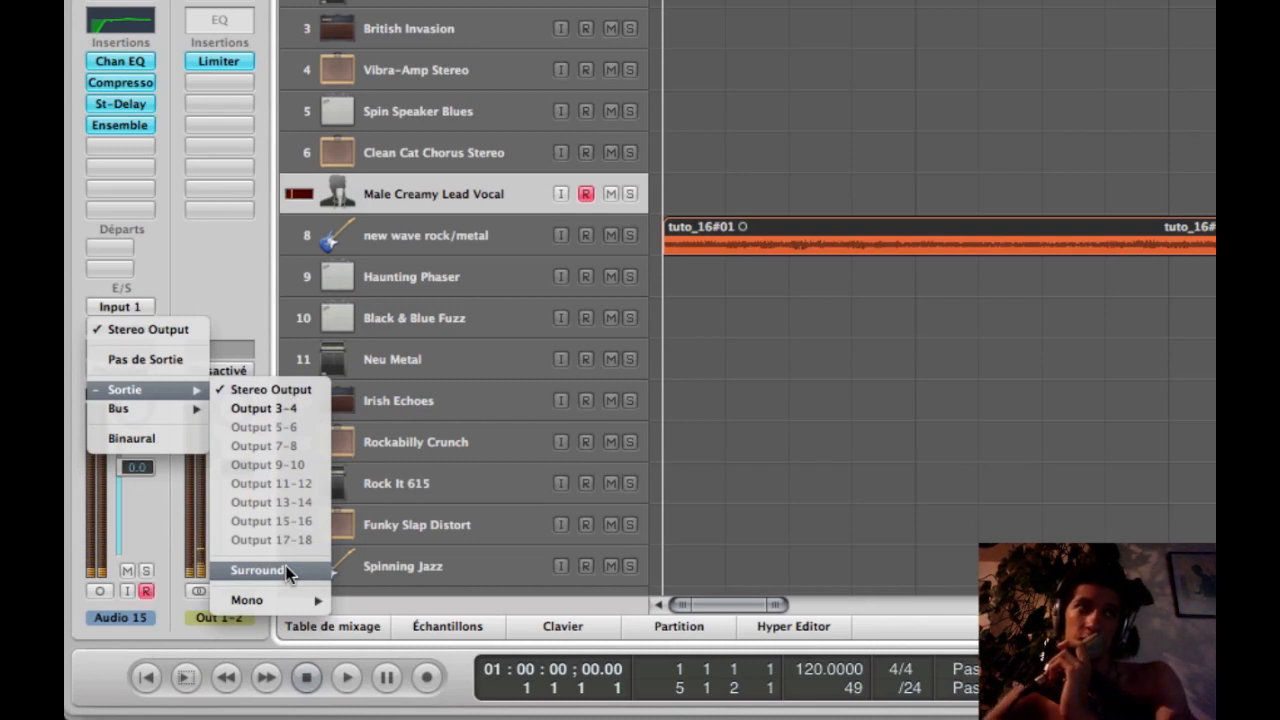
click(219, 317)
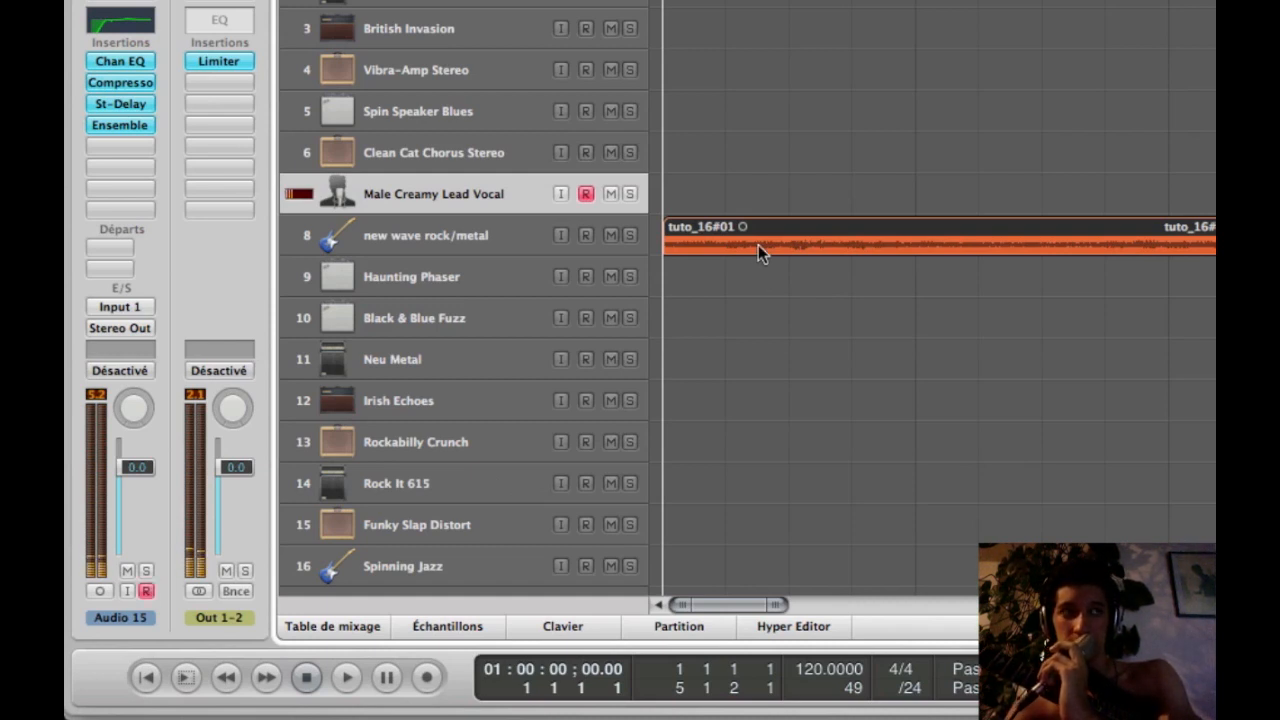
Delete the recorded region tuto_16#01 and pan the new wave rock/metal track fully left to -64
key(BackSpace)
key(Return)
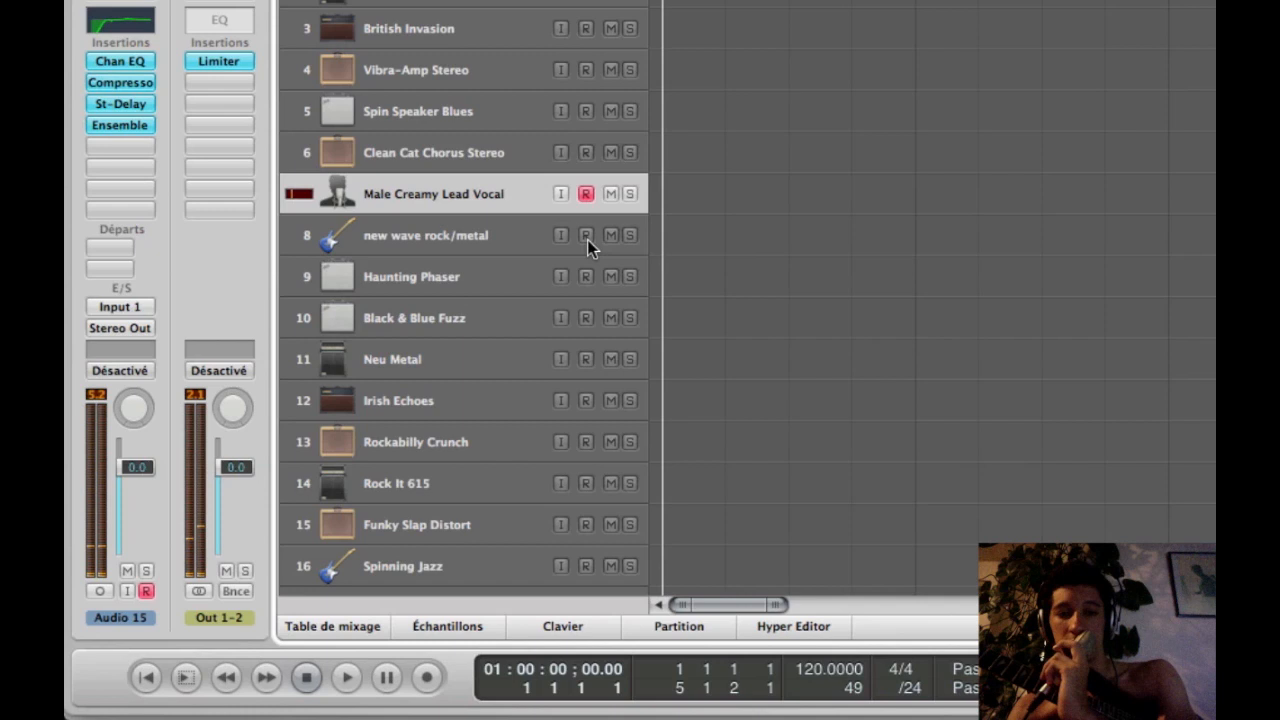
click(487, 238)
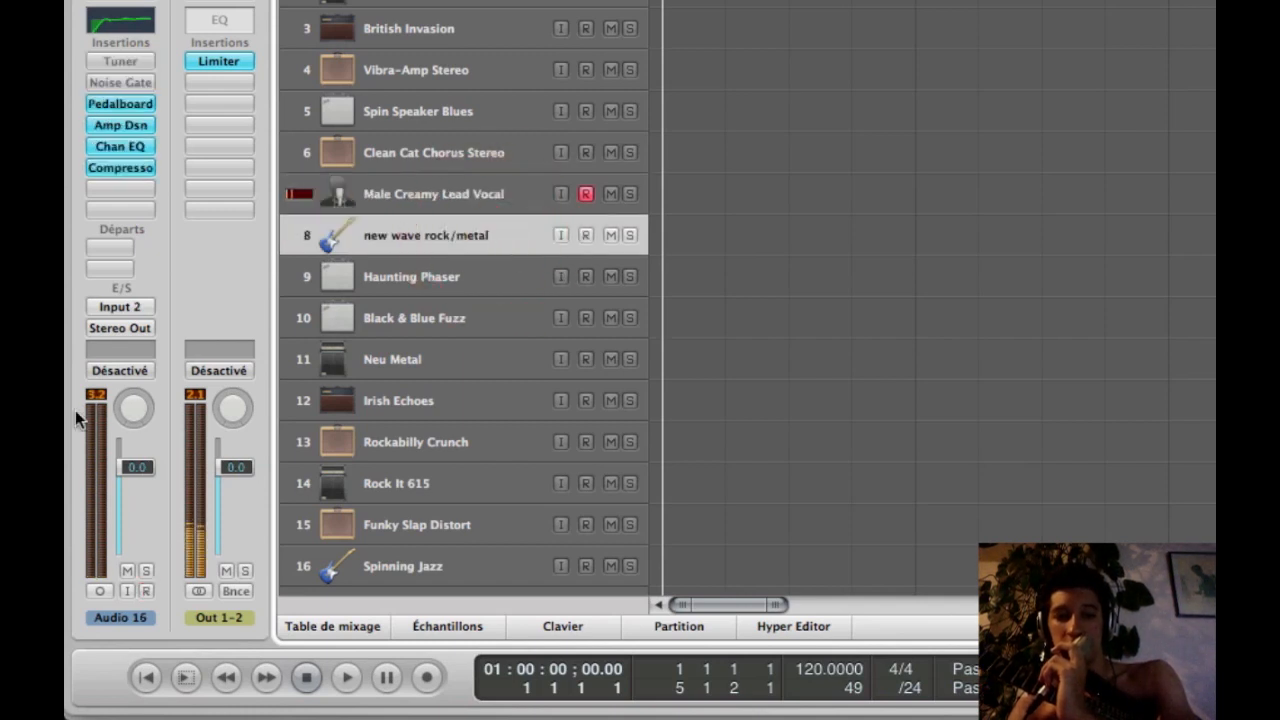
mouse_move(135, 401)
mouse_down()
mouse_move(70, 453)
mouse_move(93, 617)
mouse_move(122, 676)
mouse_up()
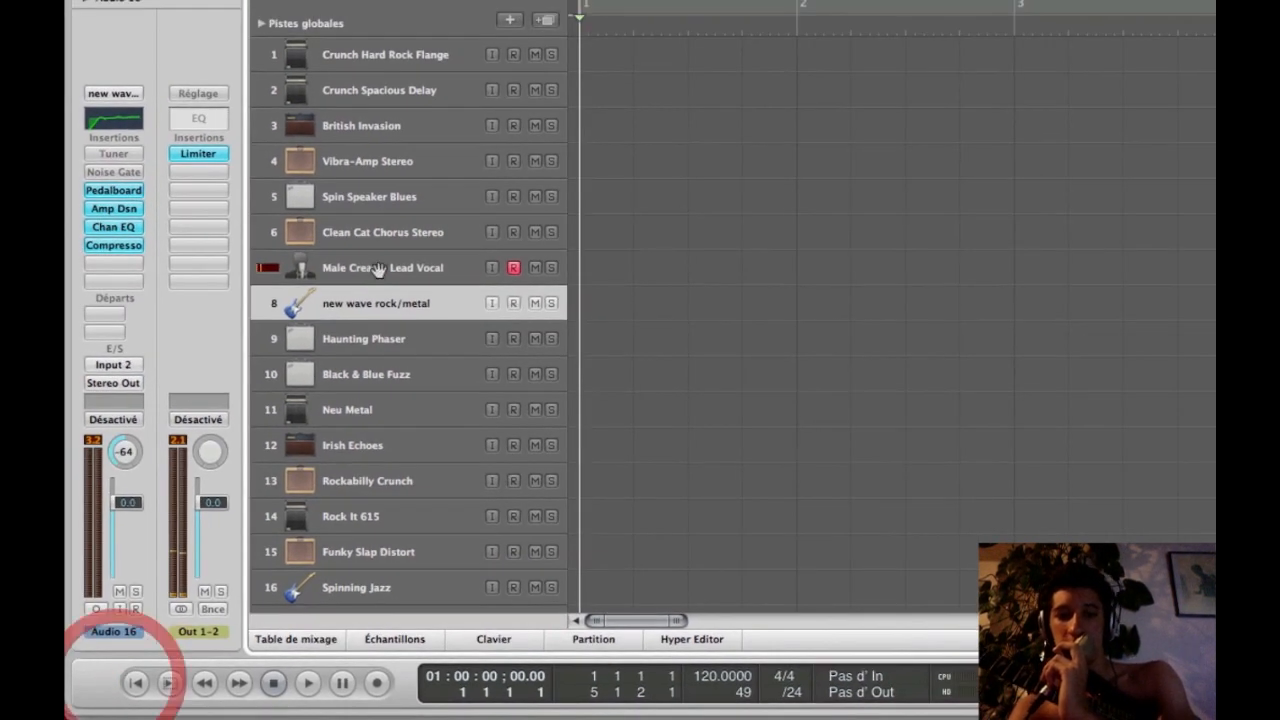
Duplicate the new wave rock/metal track twice, panning one copy to +63 and the other to the centre
click(546, 20)
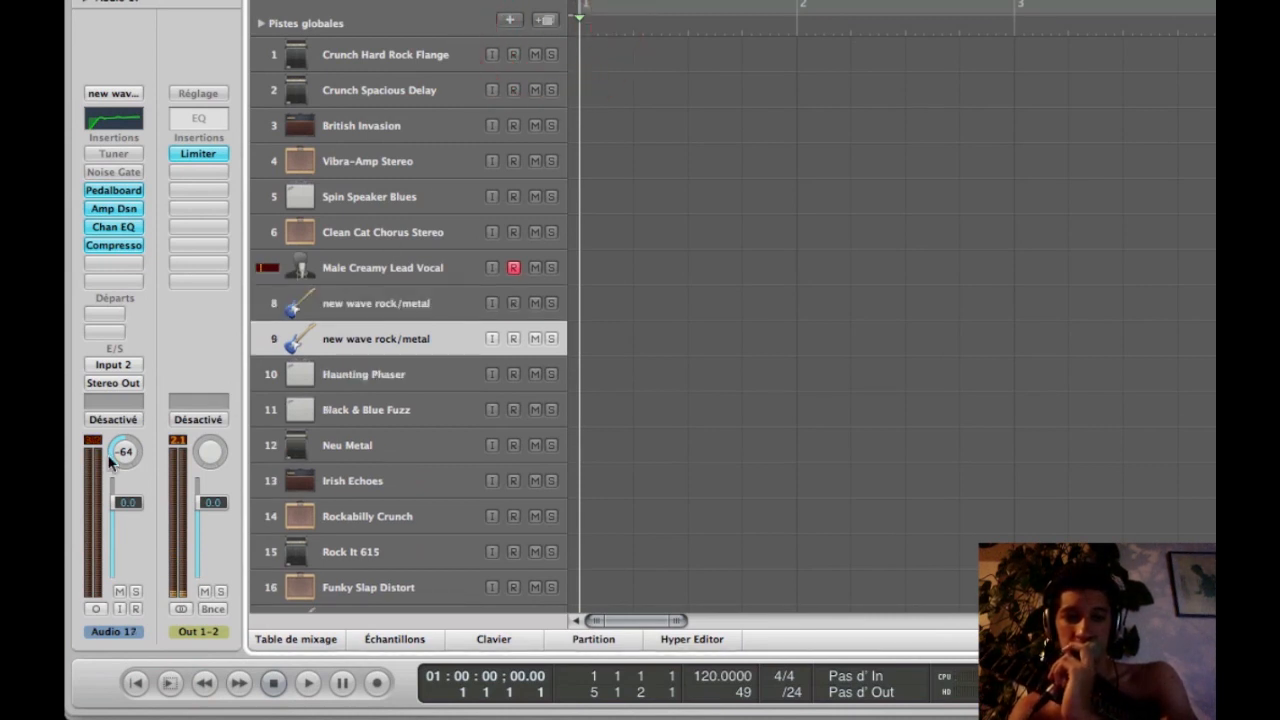
mouse_move(112, 458)
mouse_down()
mouse_move(124, 457)
mouse_move(120, 270)
mouse_move(137, 82)
mouse_up()
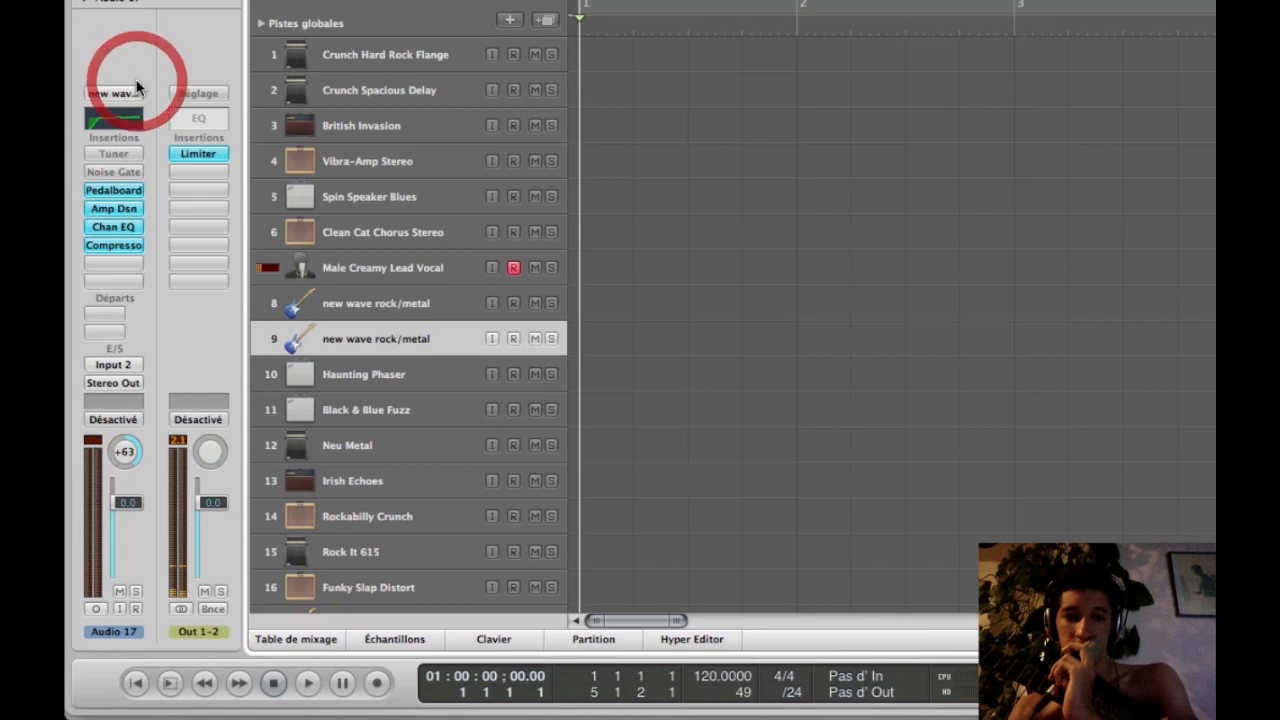
click(465, 306)
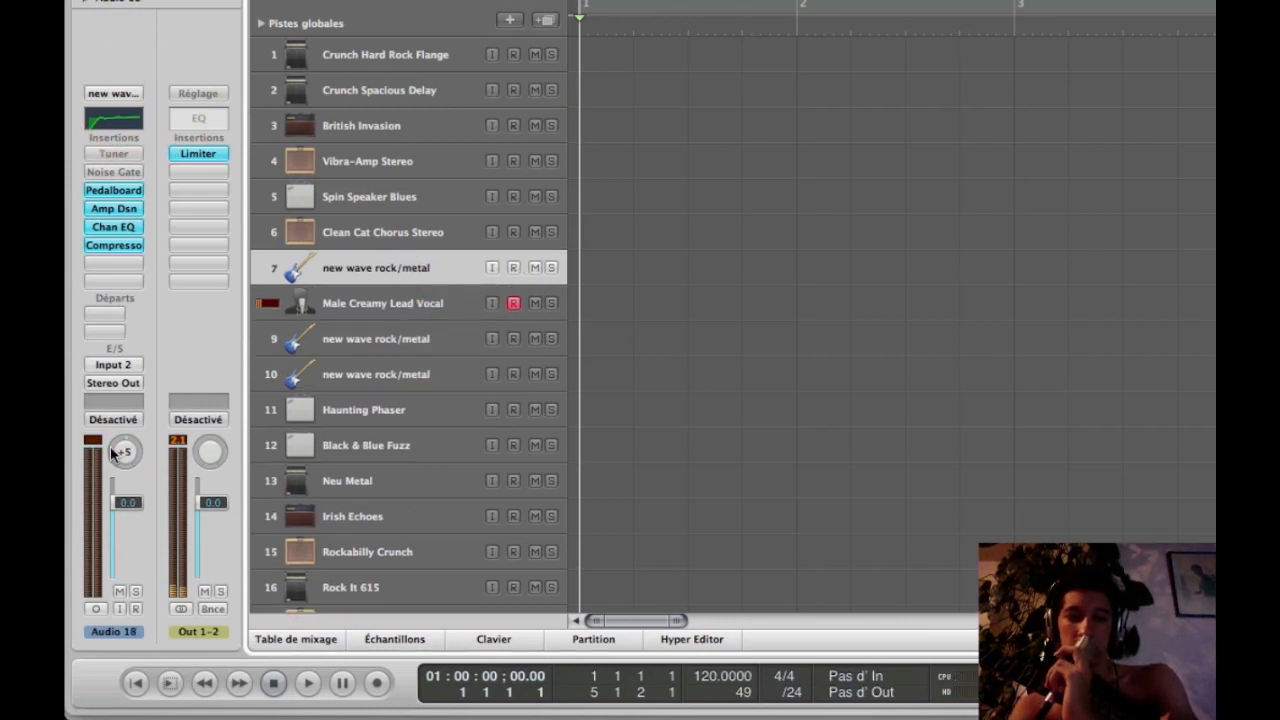
drag(111, 447, 115, 455)
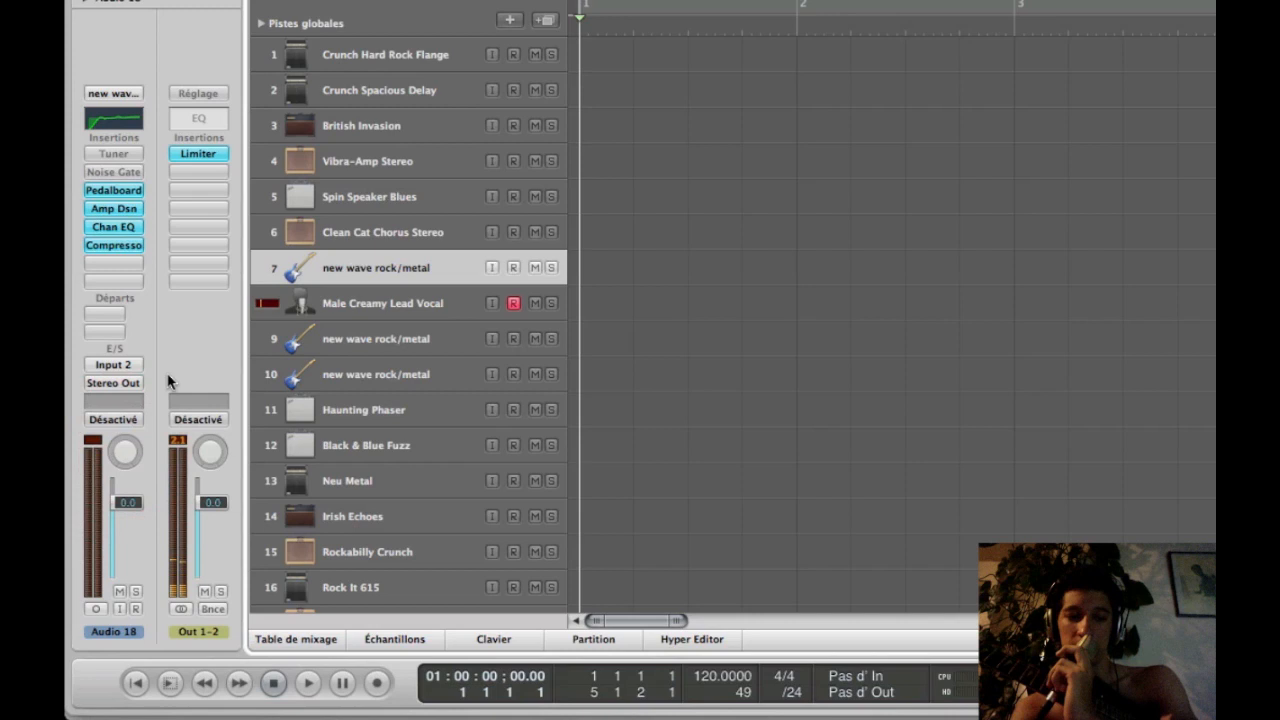